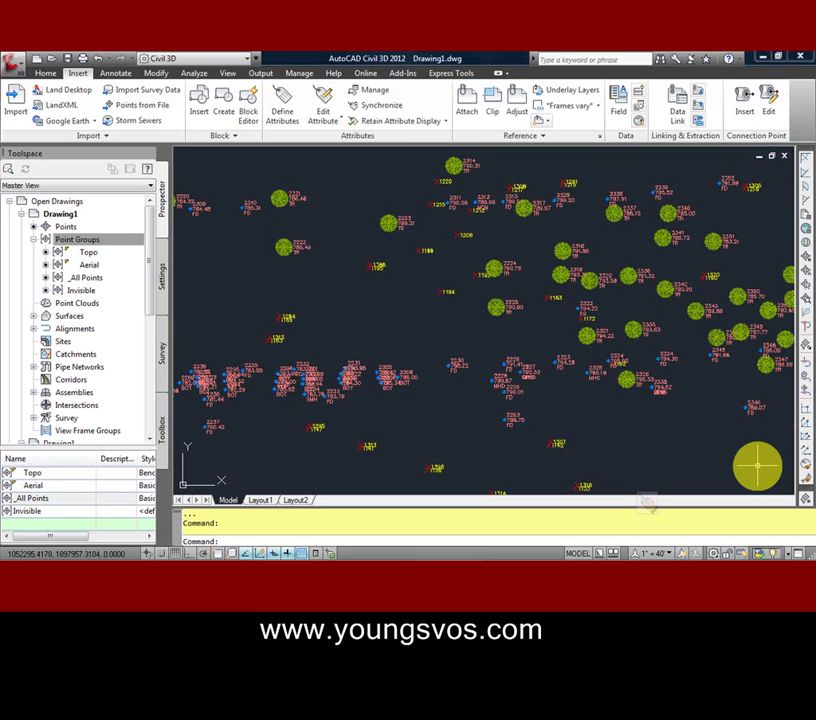
- Review the Aerial point group's properties from survey point 1184
mouse_move(757, 465)
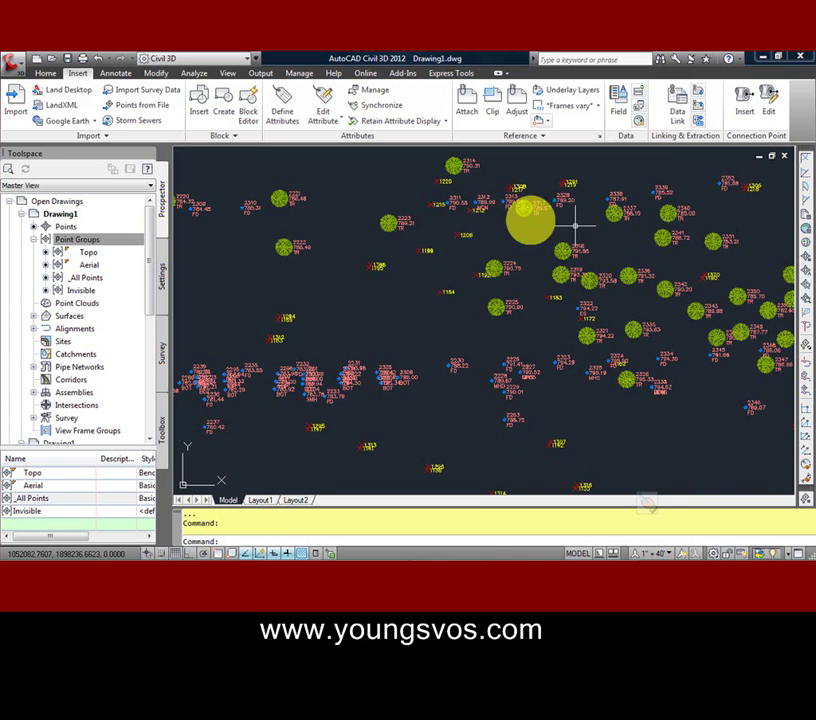
click(444, 294)
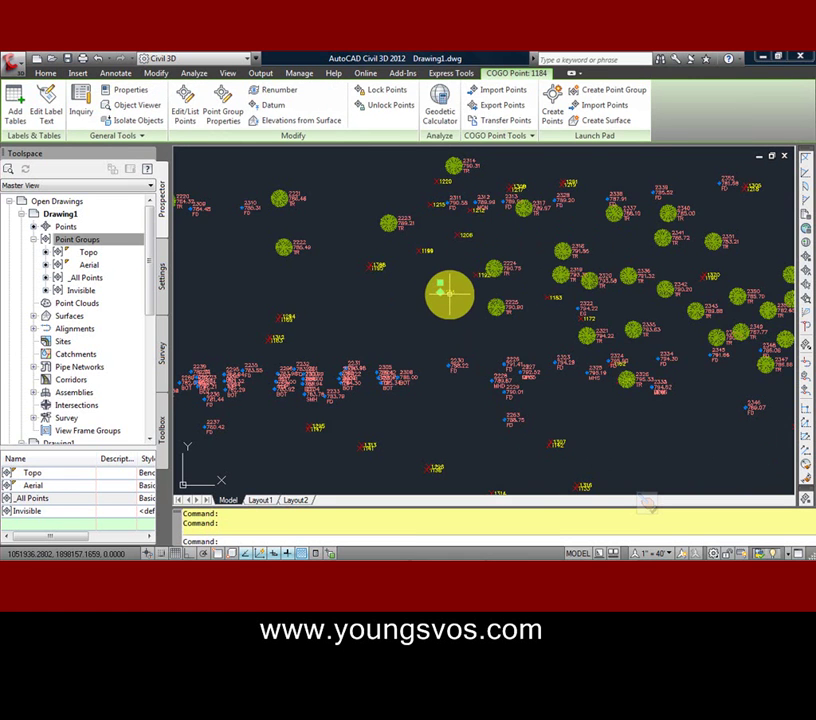
right_click(448, 294)
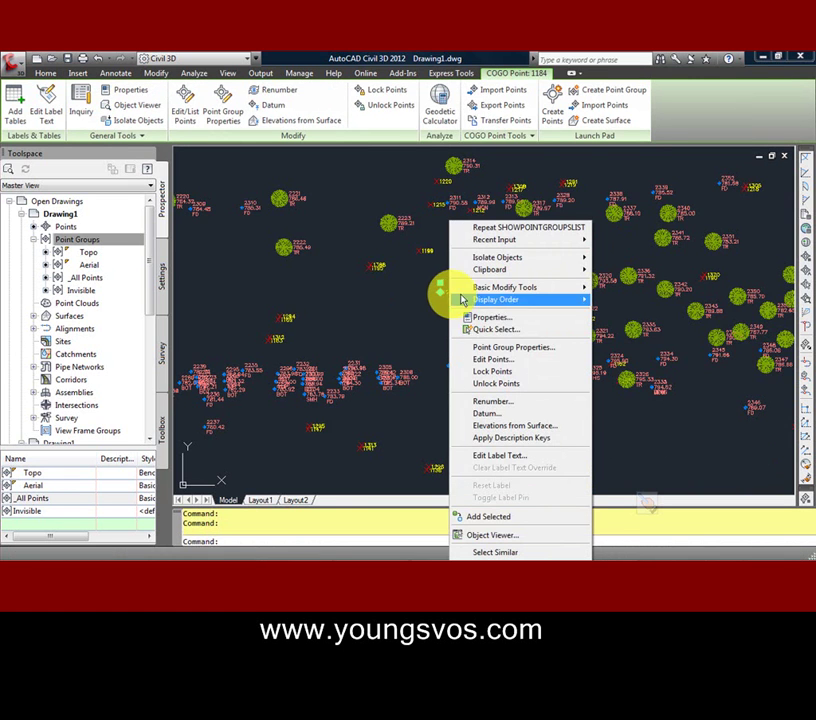
click(516, 348)
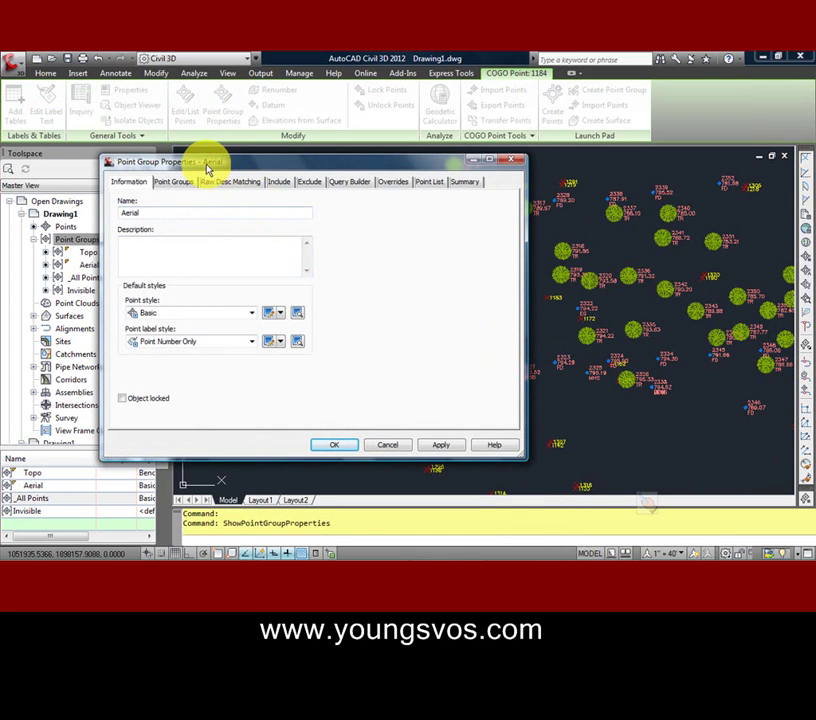
drag(233, 164, 290, 162)
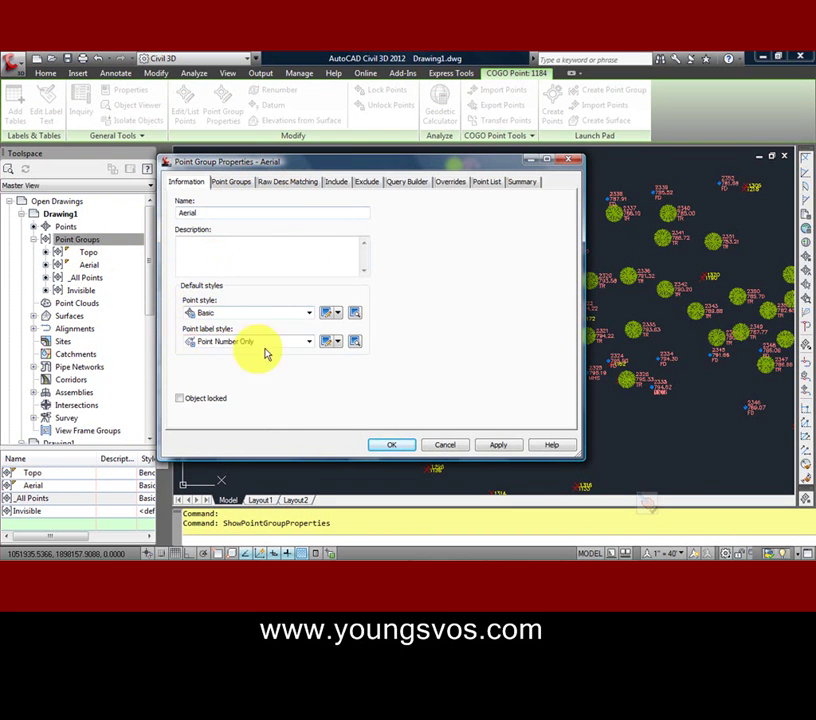
click(399, 446)
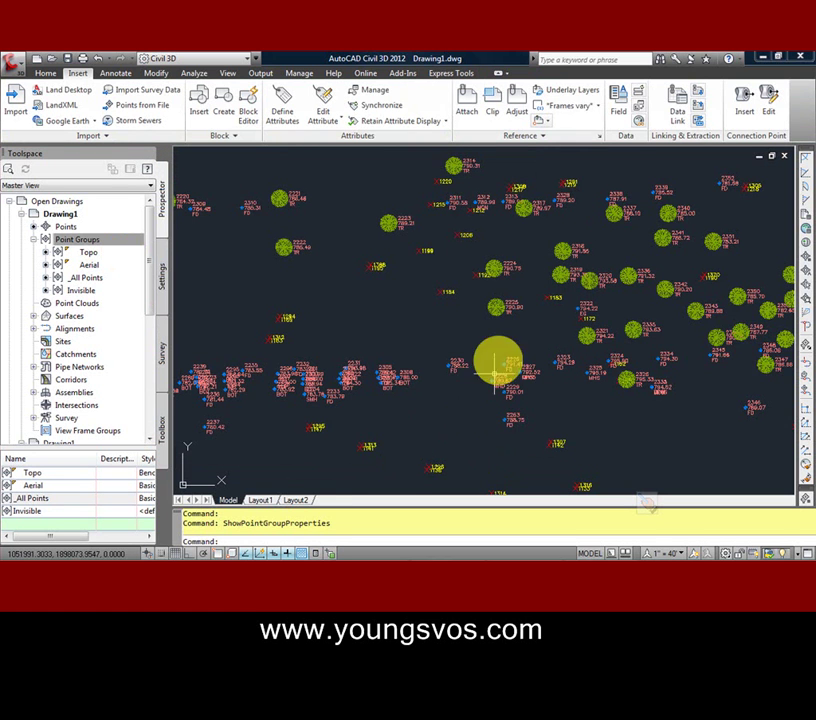
- Review the Topo point group's properties from survey point 2224
click(493, 267)
right_click(512, 268)
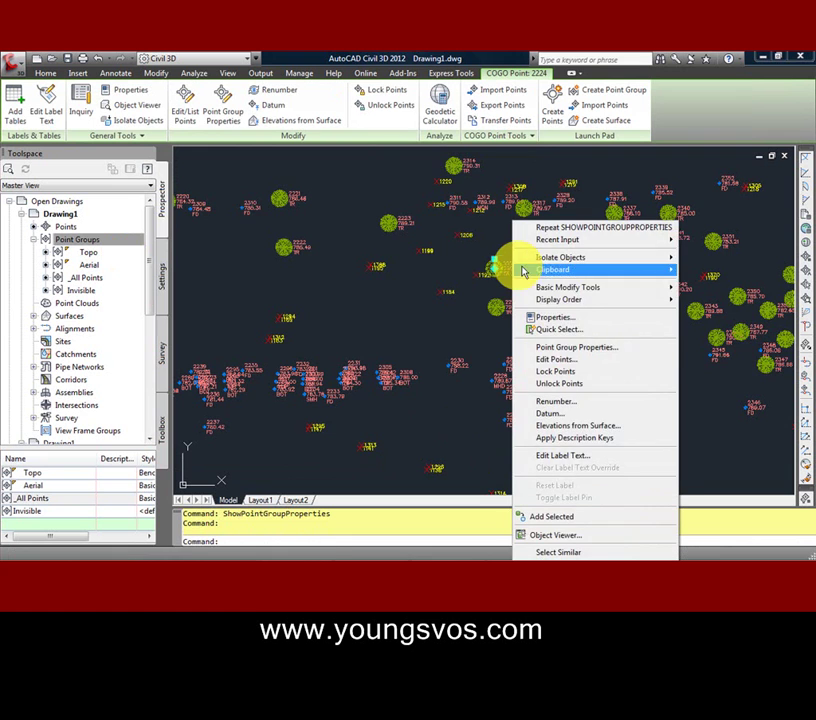
click(561, 347)
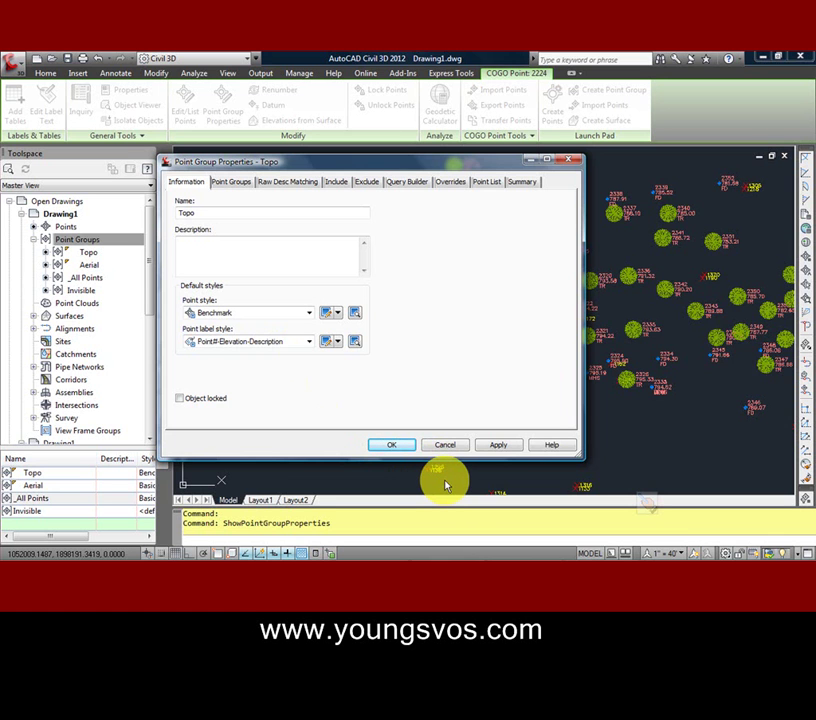
click(391, 446)
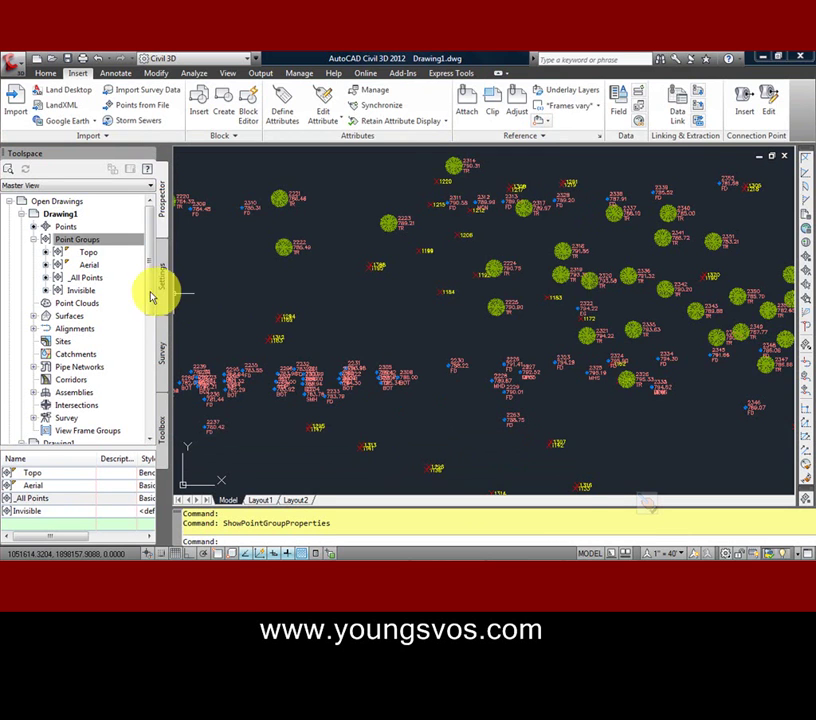
- Review the _All Points group properties from the Point Groups list in Prospector
click(88, 243)
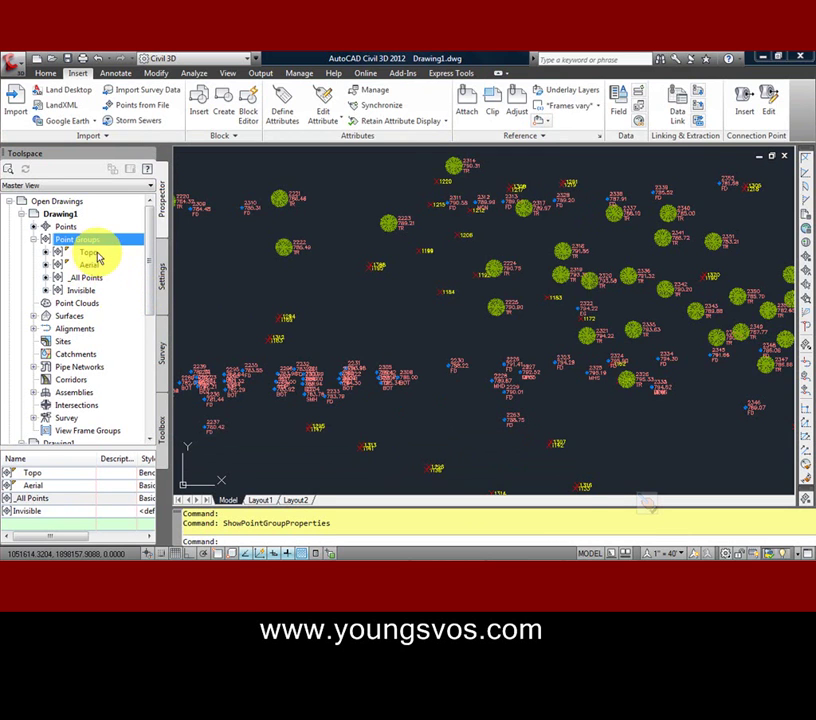
mouse_move(93, 266)
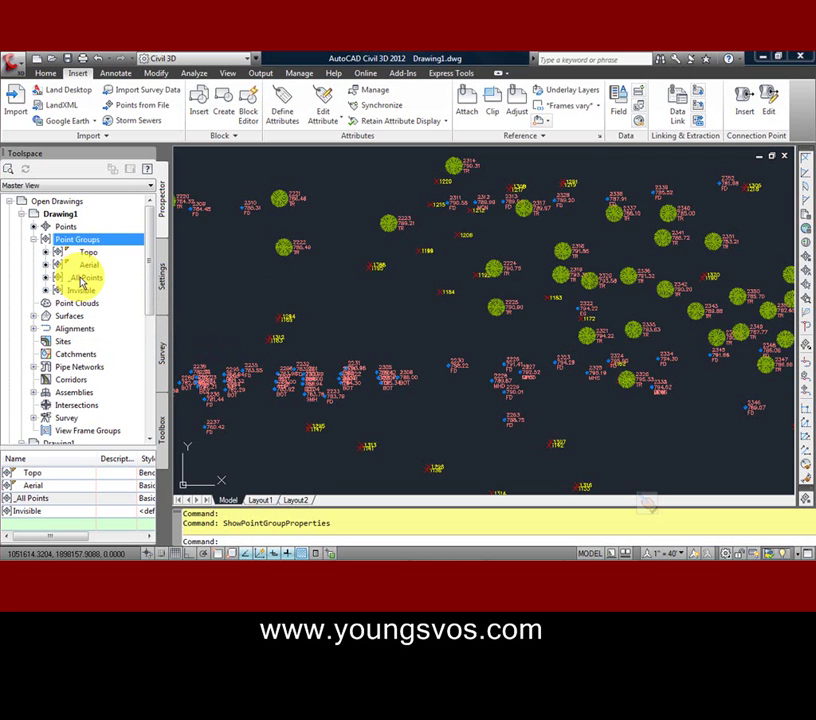
right_click(77, 281)
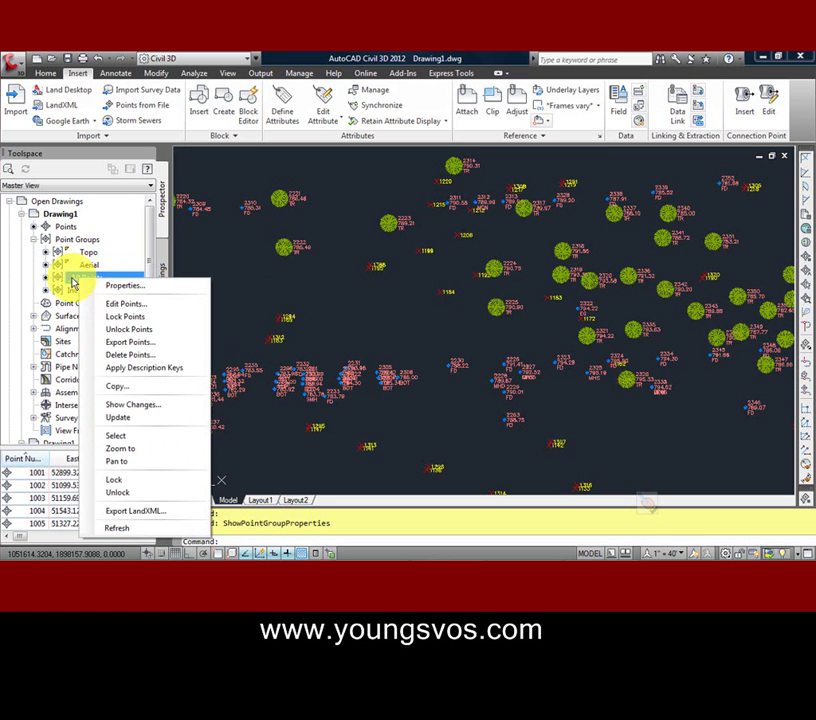
click(120, 286)
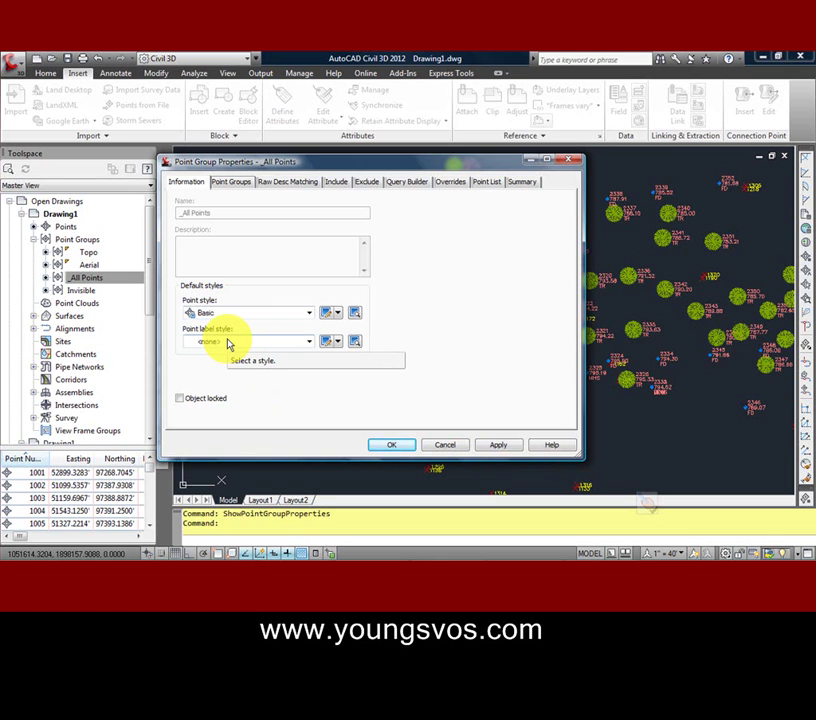
click(401, 448)
- Check _All Points on the Invisible group's Point Groups tab and confirm
click(78, 291)
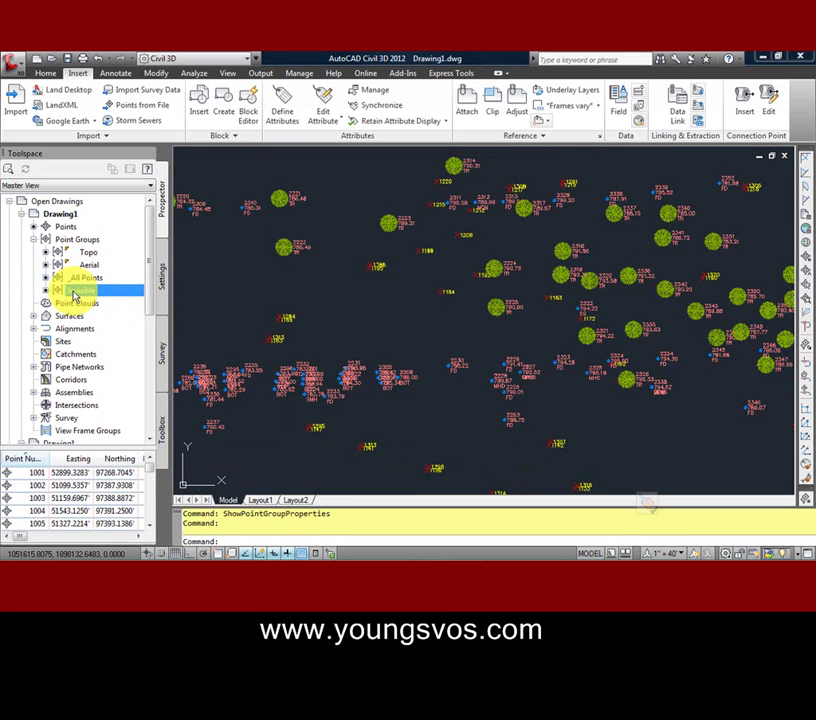
right_click(75, 296)
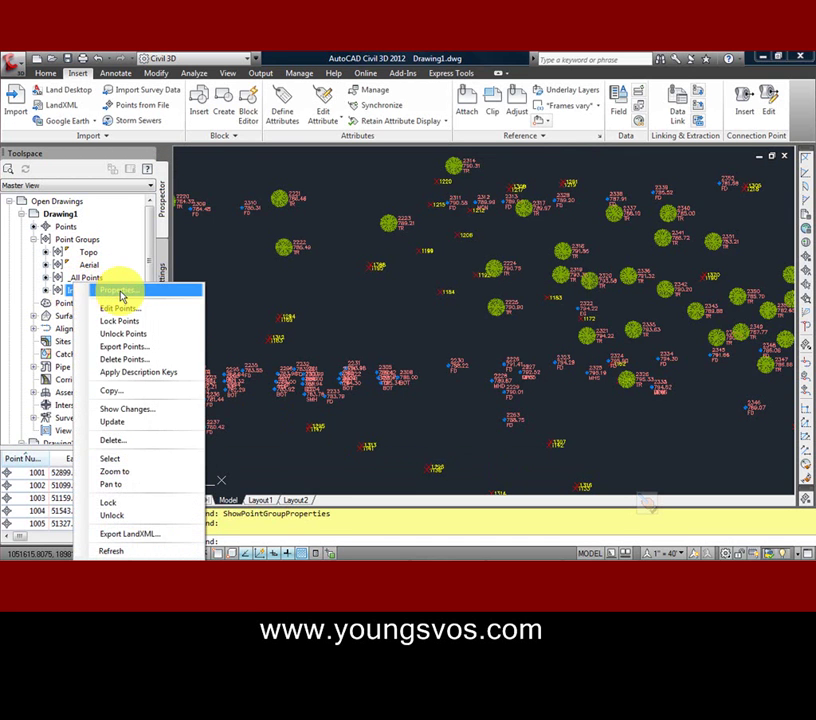
click(120, 294)
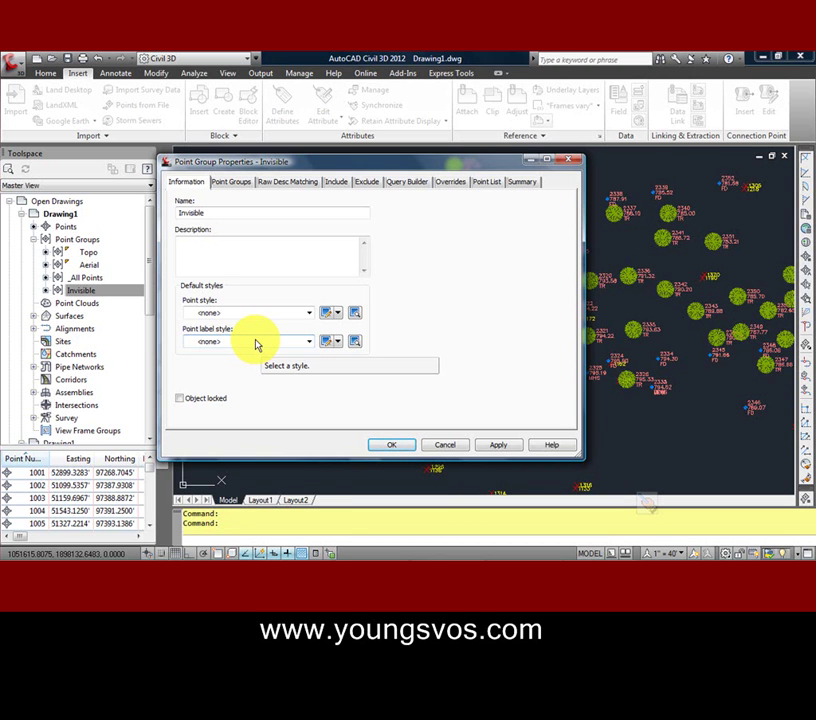
click(234, 185)
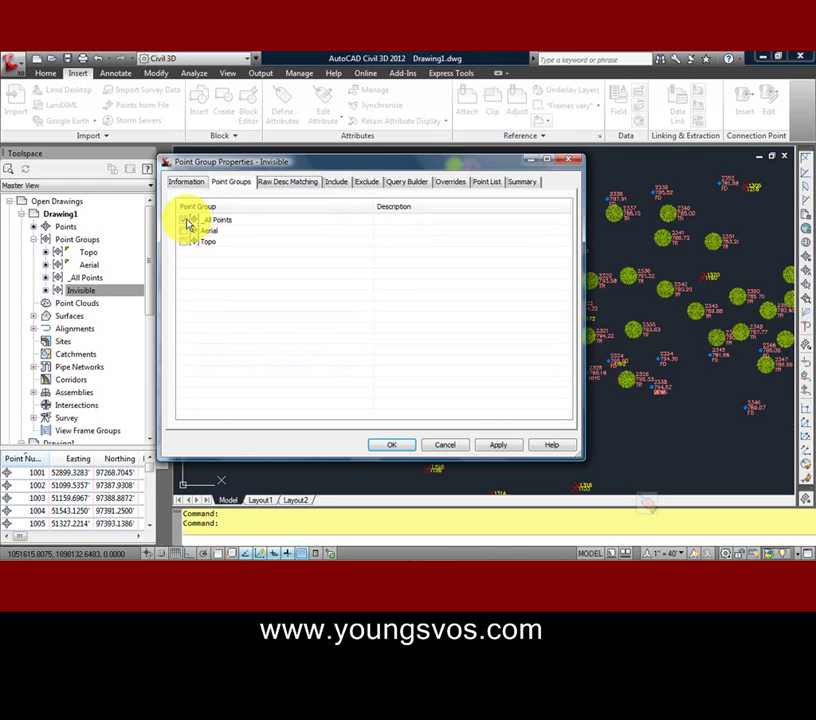
click(184, 220)
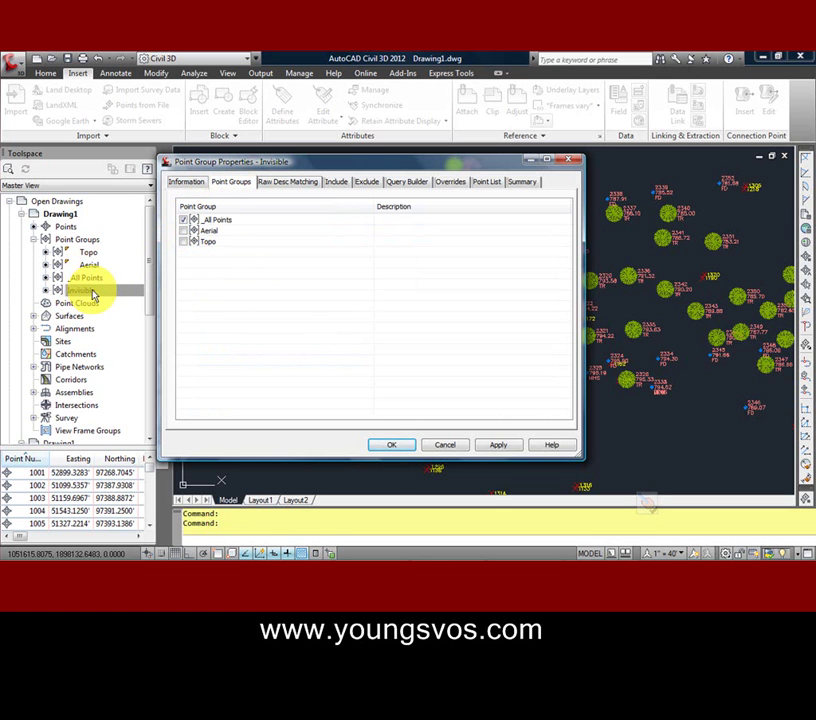
click(392, 445)
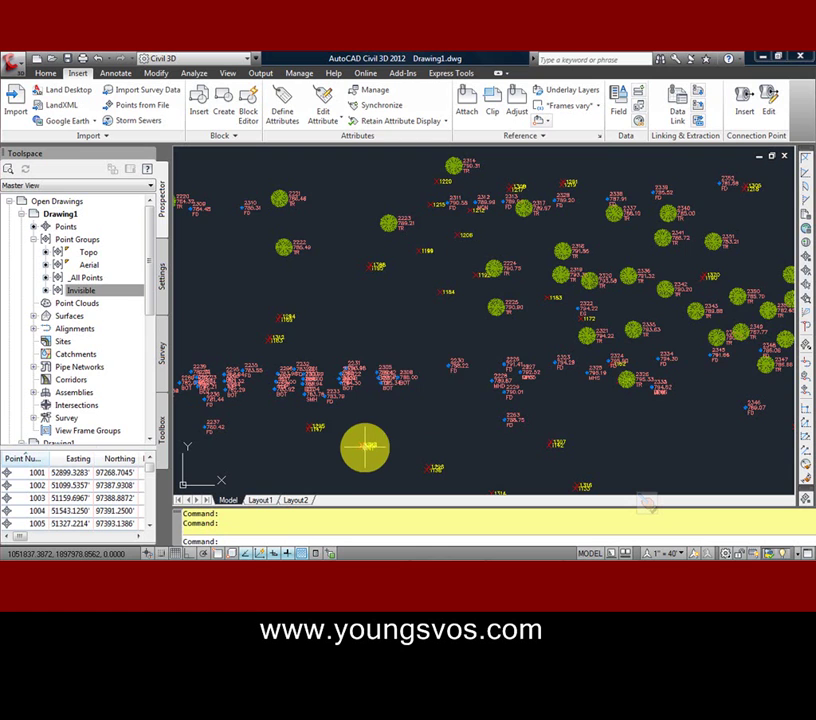
- Open the point group display order and select Topo, Aerial, _All Points and Invisible
mouse_move(366, 447)
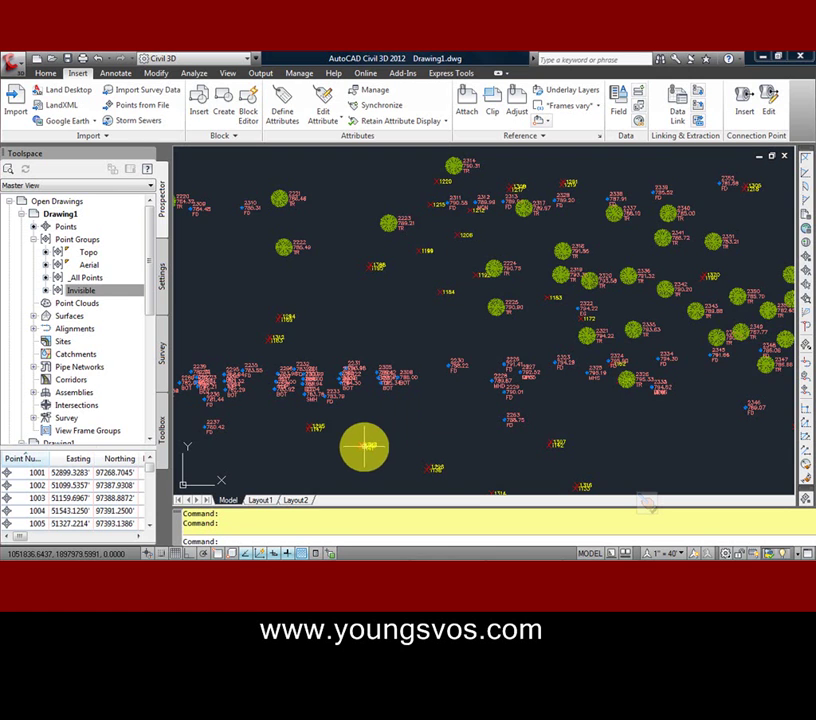
click(68, 240)
right_click(68, 243)
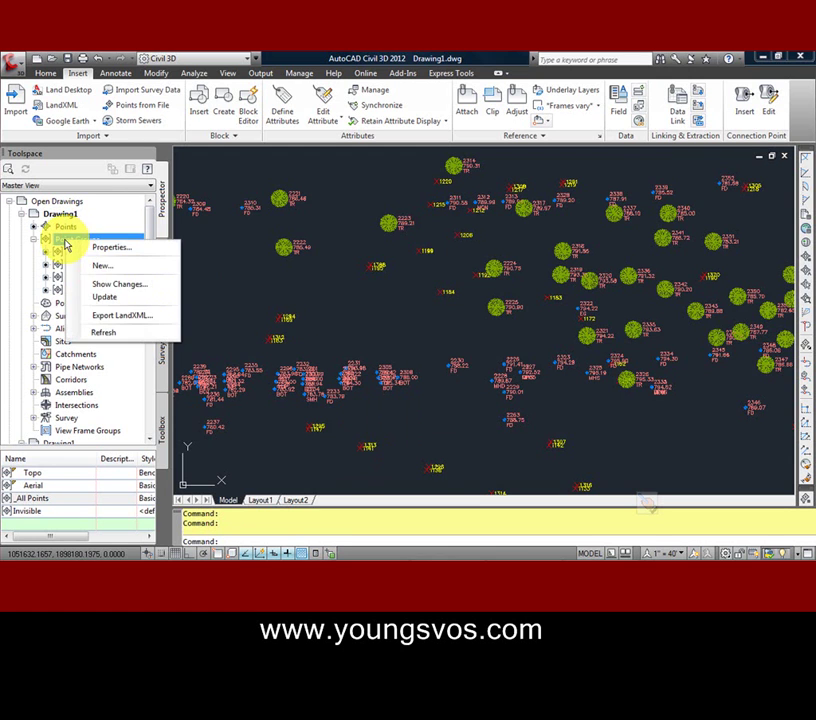
click(106, 248)
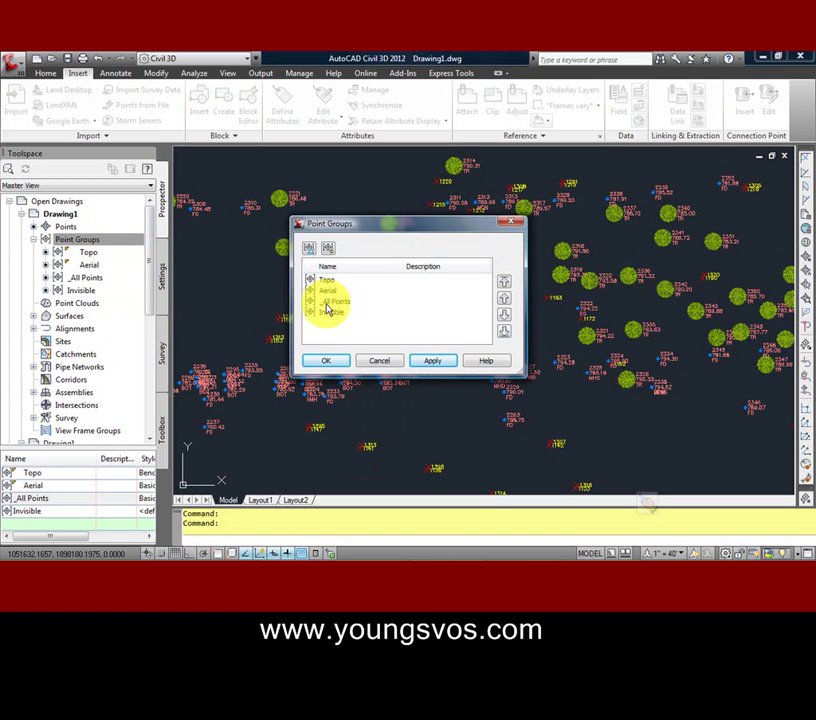
click(328, 314)
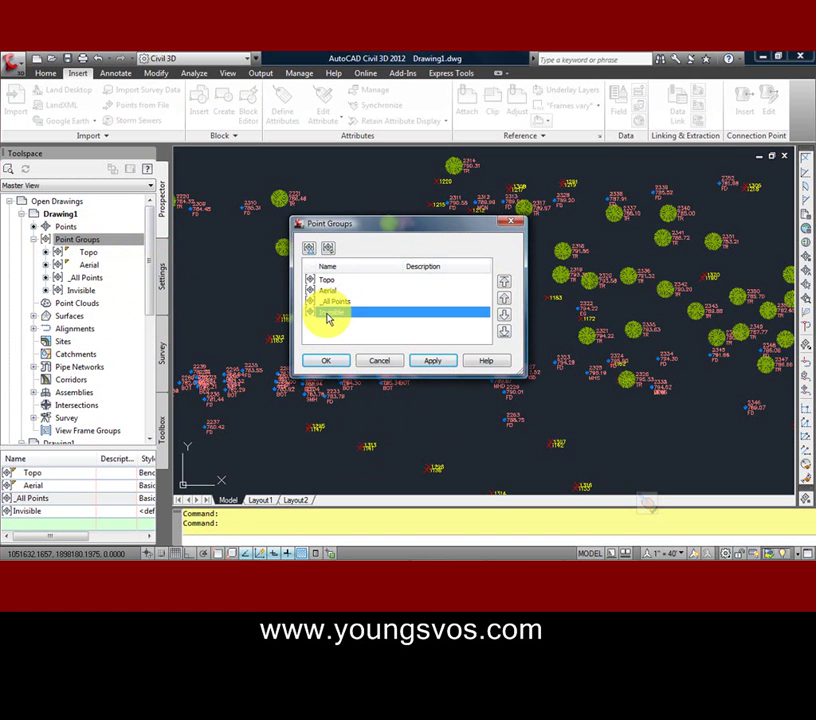
click(373, 281)
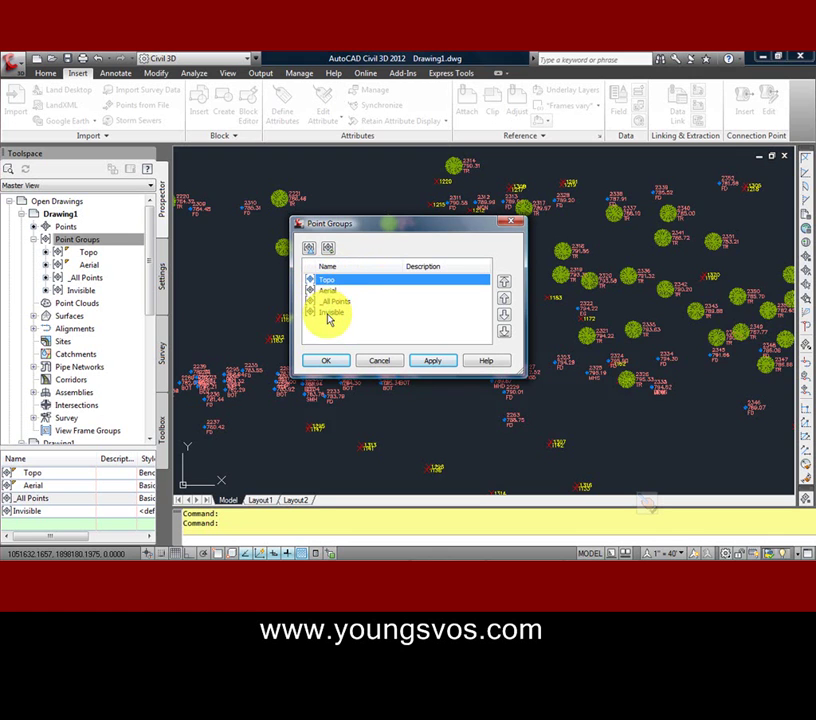
click(327, 292)
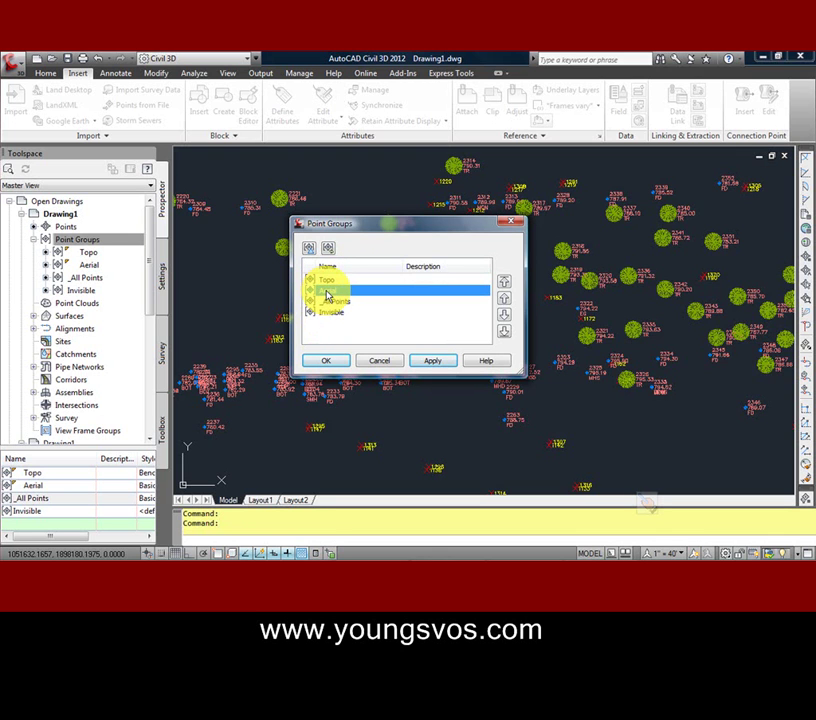
click(333, 302)
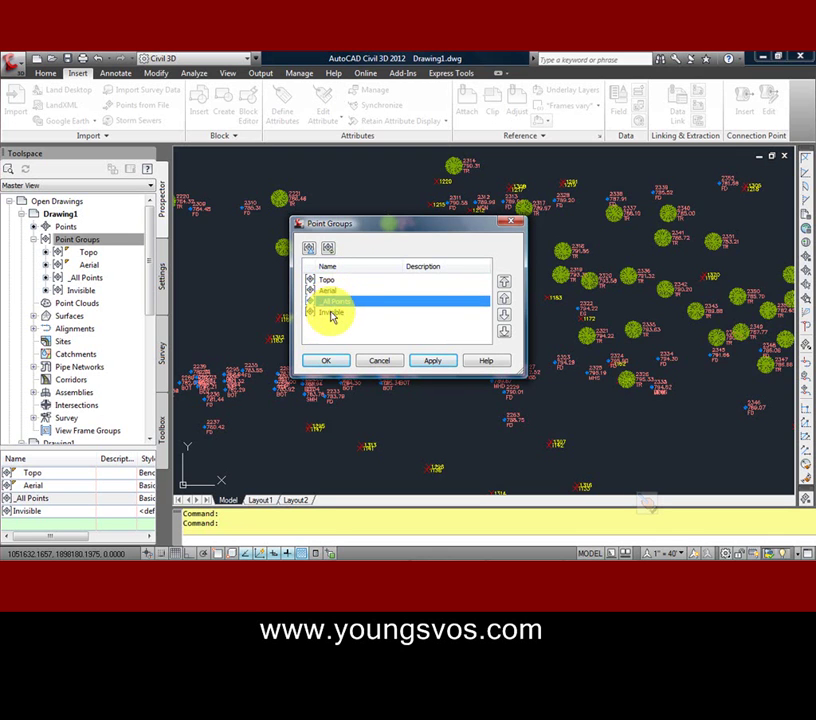
click(332, 315)
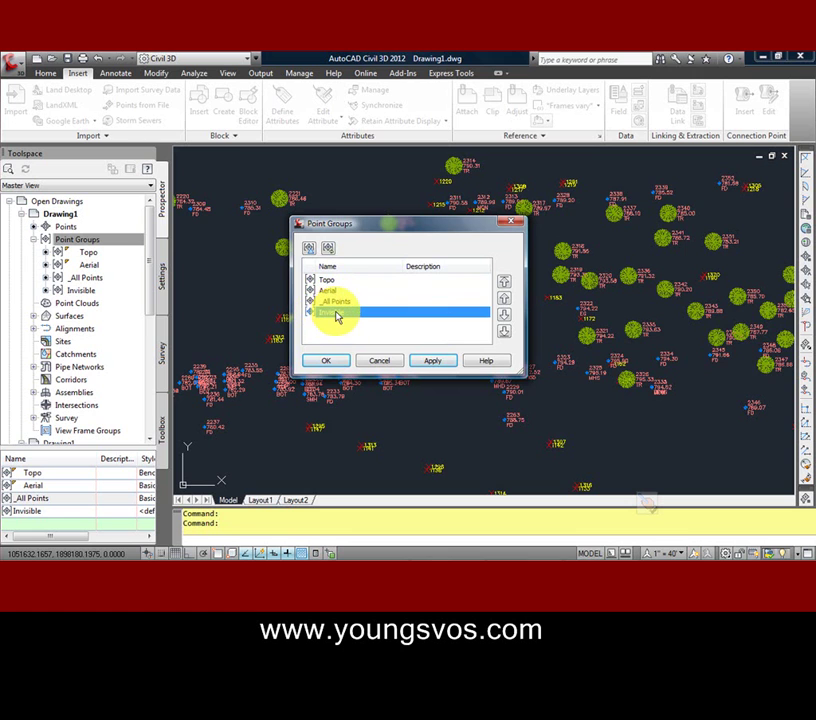
- Move Invisible to the top of the display order and apply it
click(504, 282)
click(460, 304)
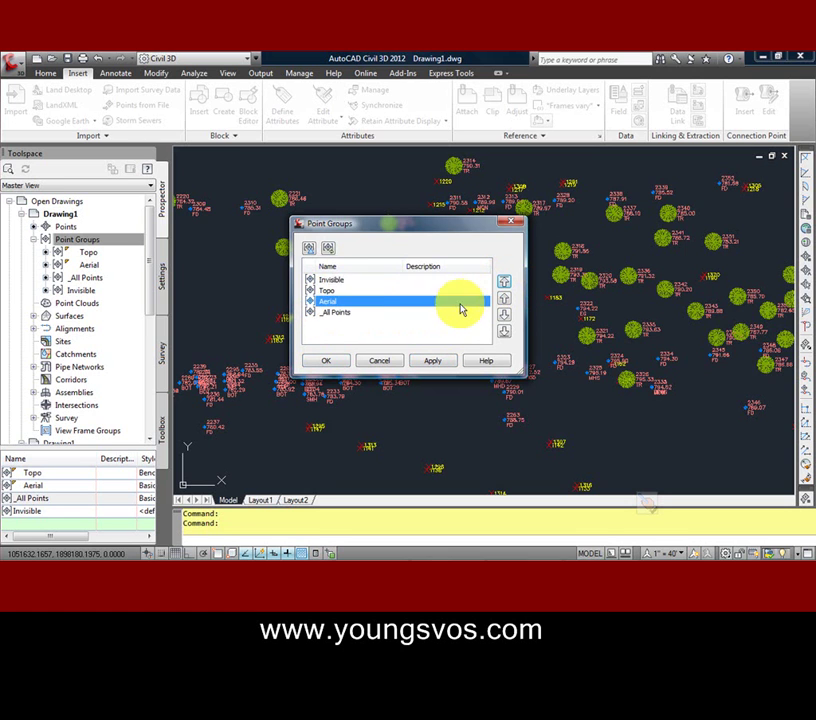
click(330, 283)
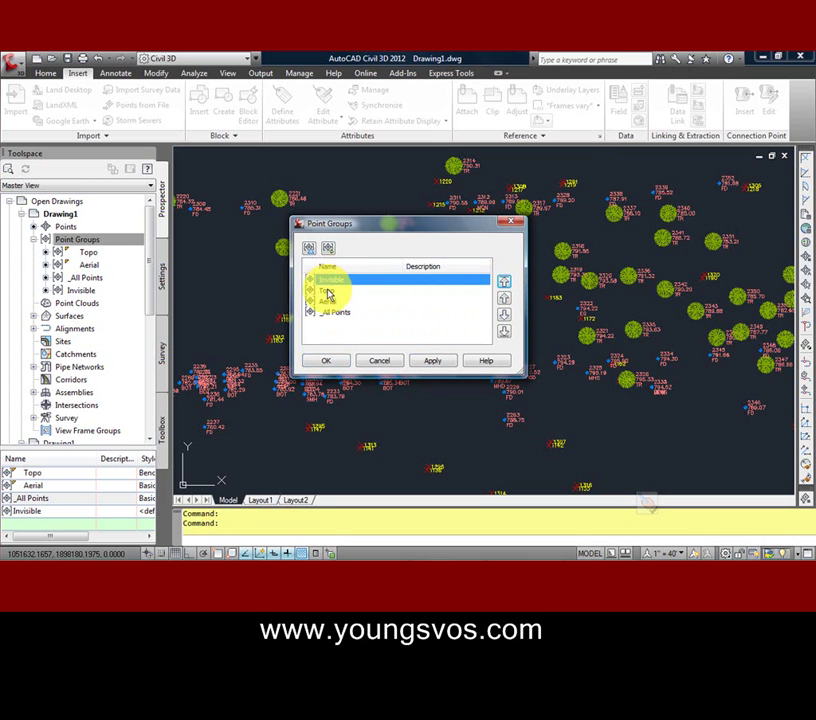
click(328, 292)
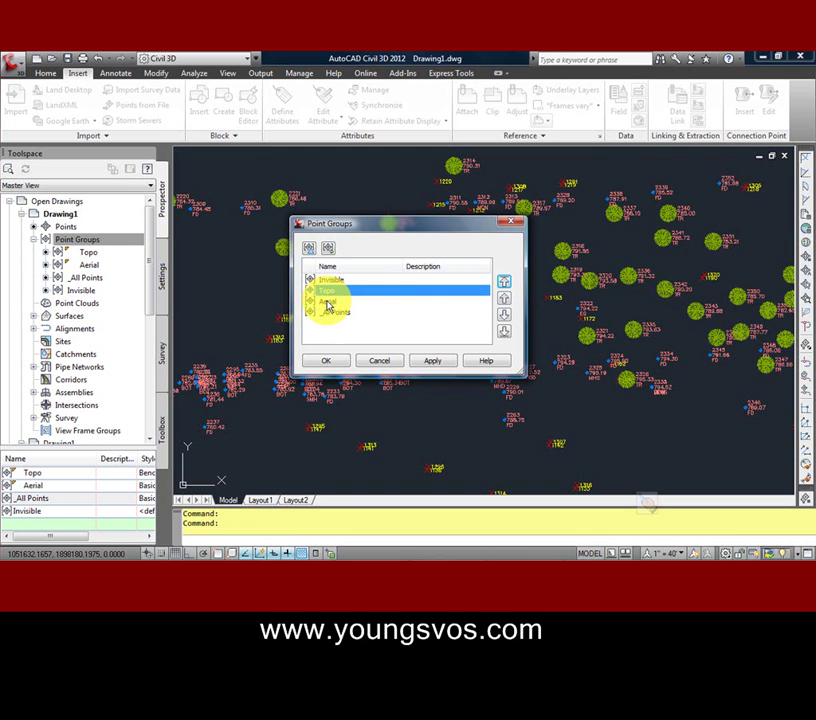
click(329, 303)
click(330, 314)
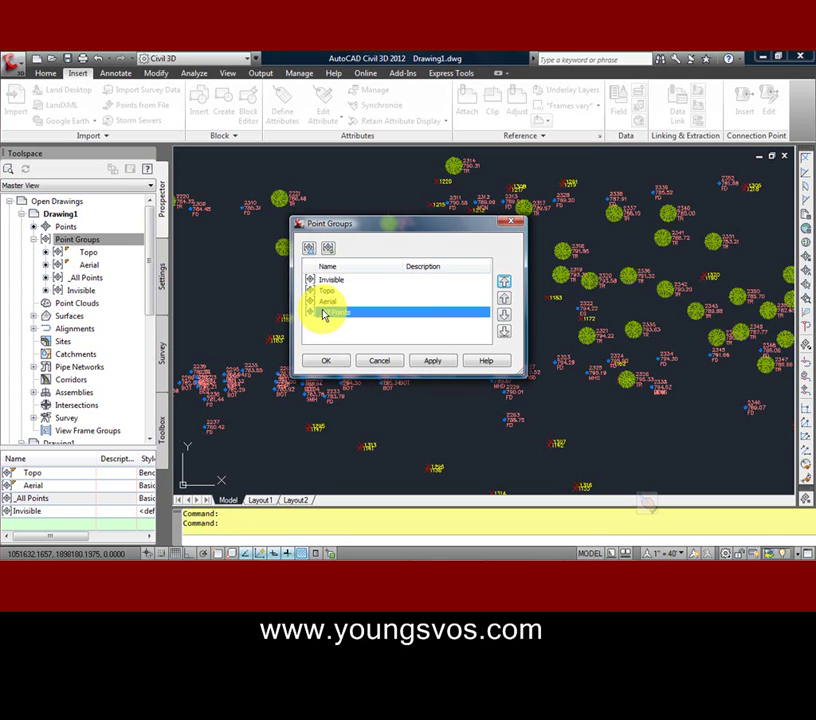
click(330, 363)
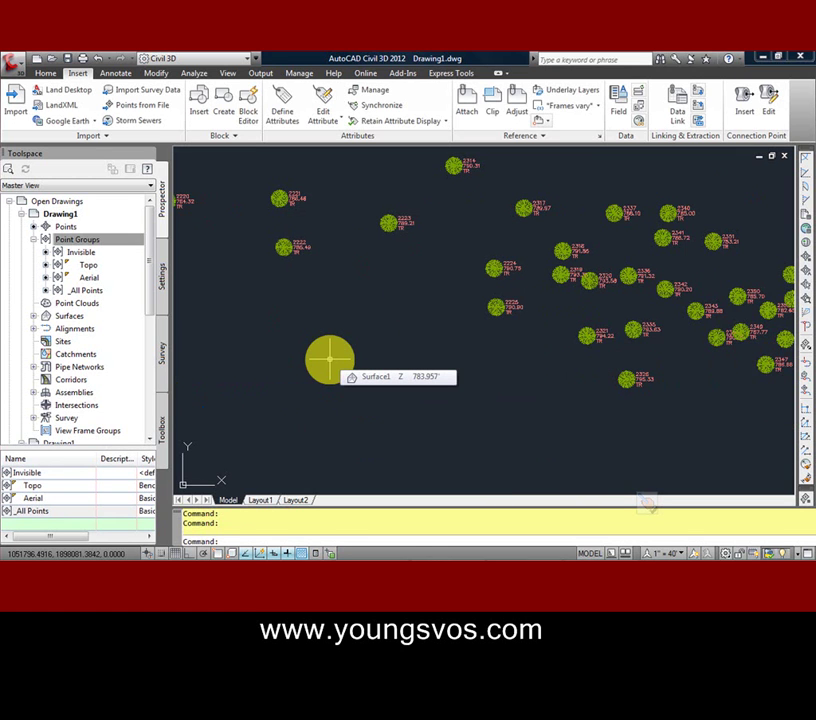
- Open Point Group Properties from tree point 2224, which shows the Invisible group
click(509, 268)
right_click(509, 268)
click(506, 347)
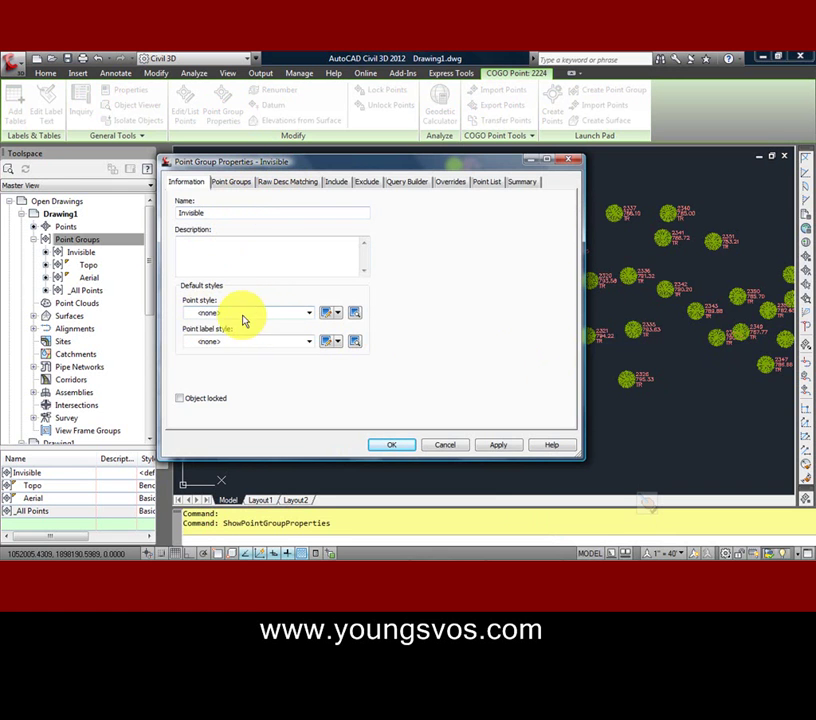
- Close the Invisible group's properties and bring up shortcut options for point 2224
click(393, 446)
click(508, 268)
right_click(508, 268)
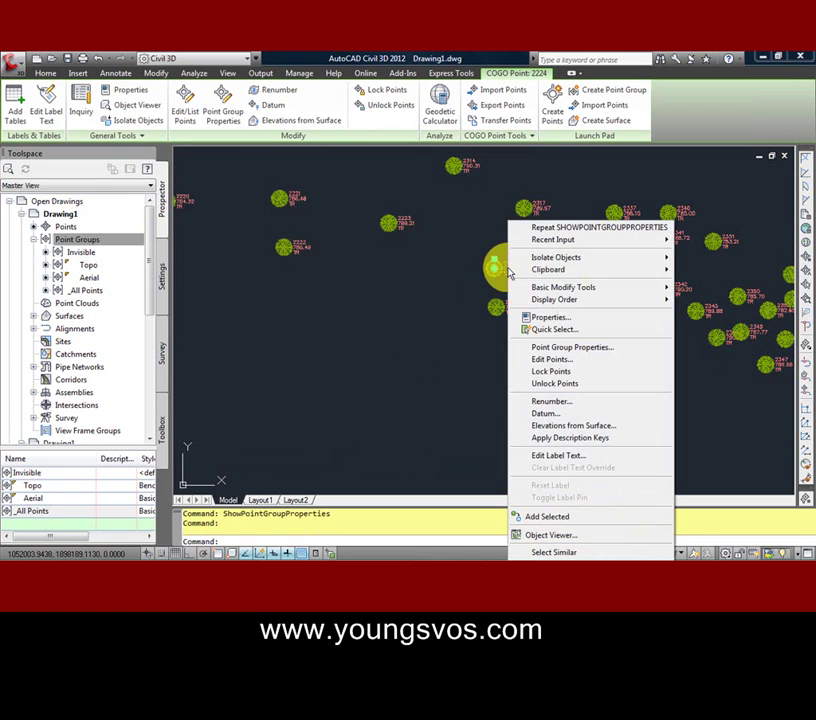
click(548, 321)
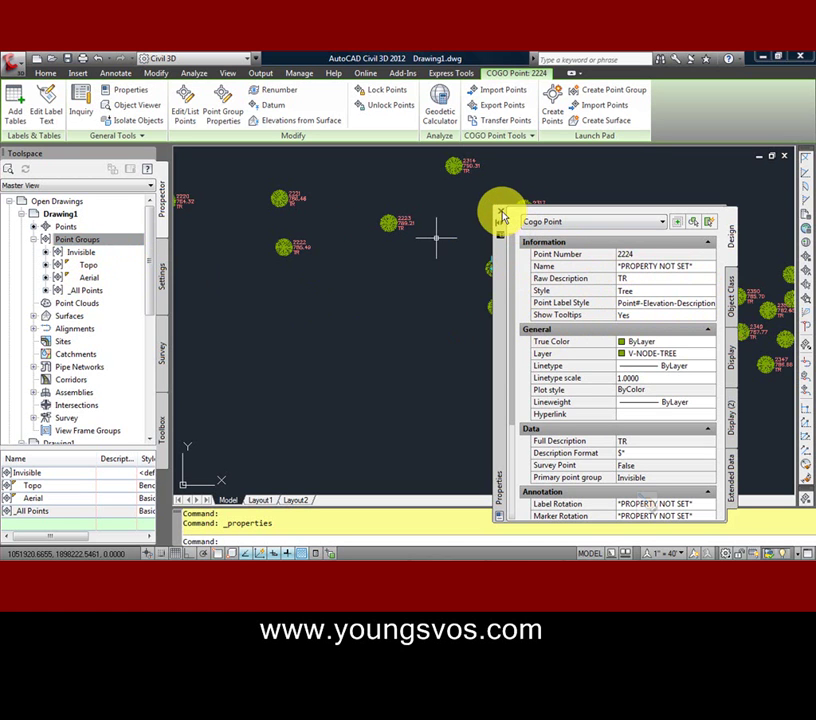
click(376, 325)
- Close point 2224's property list and open the Invisible group's properties from Prospector
click(341, 337)
click(502, 213)
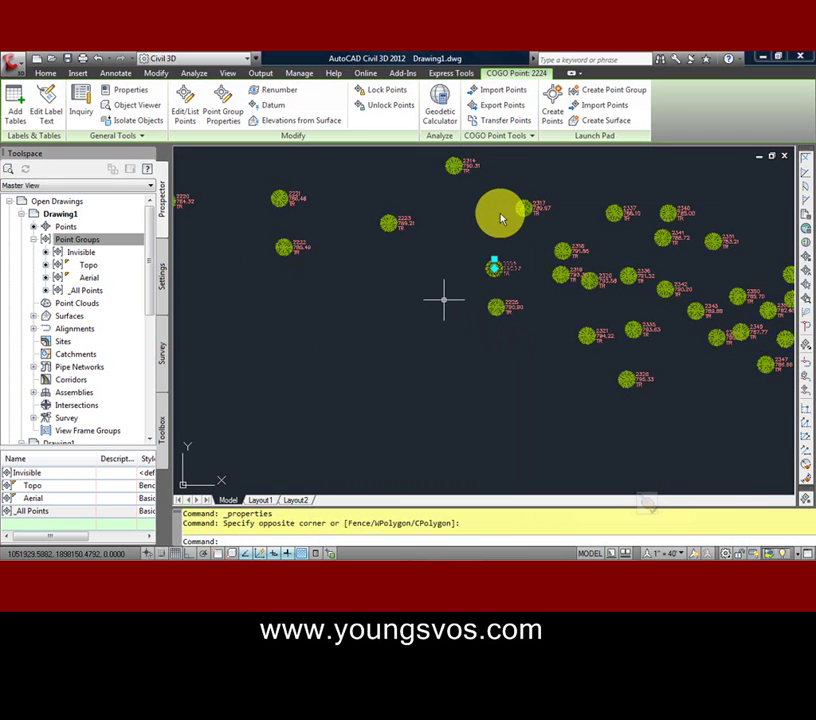
click(77, 254)
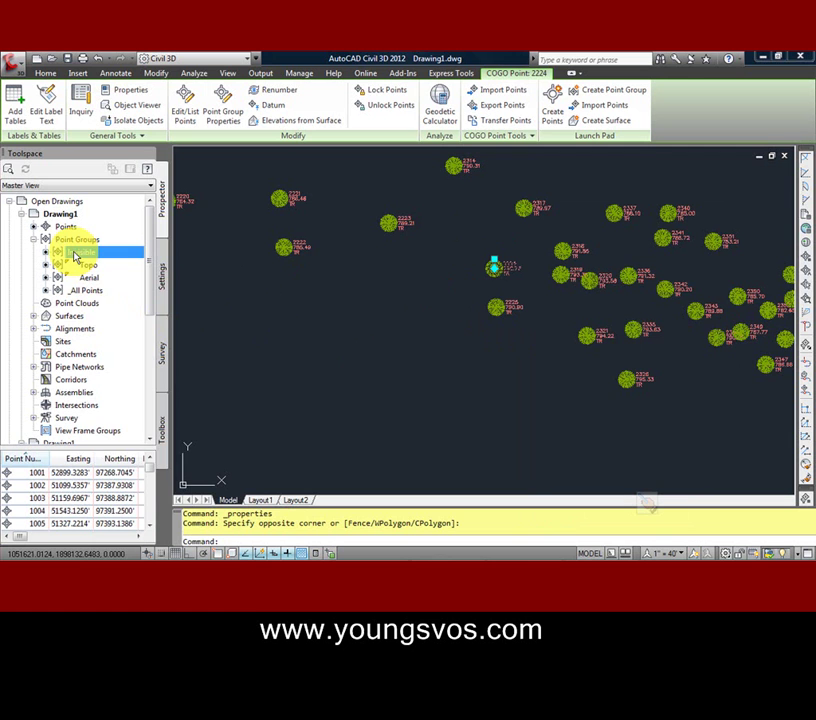
right_click(77, 257)
click(111, 262)
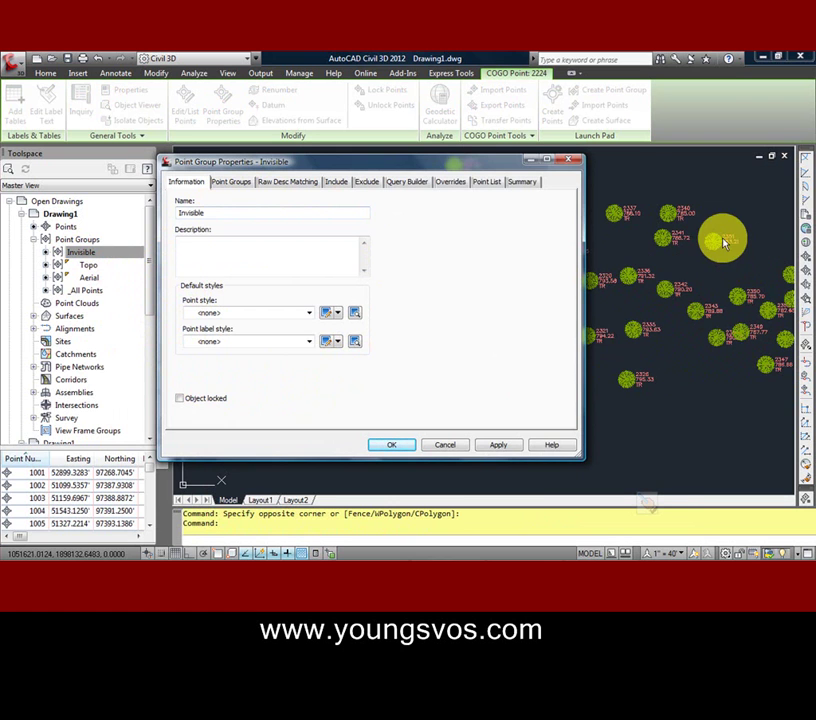
- Turn on the Point Label Style <none> override for the Invisible group
click(451, 188)
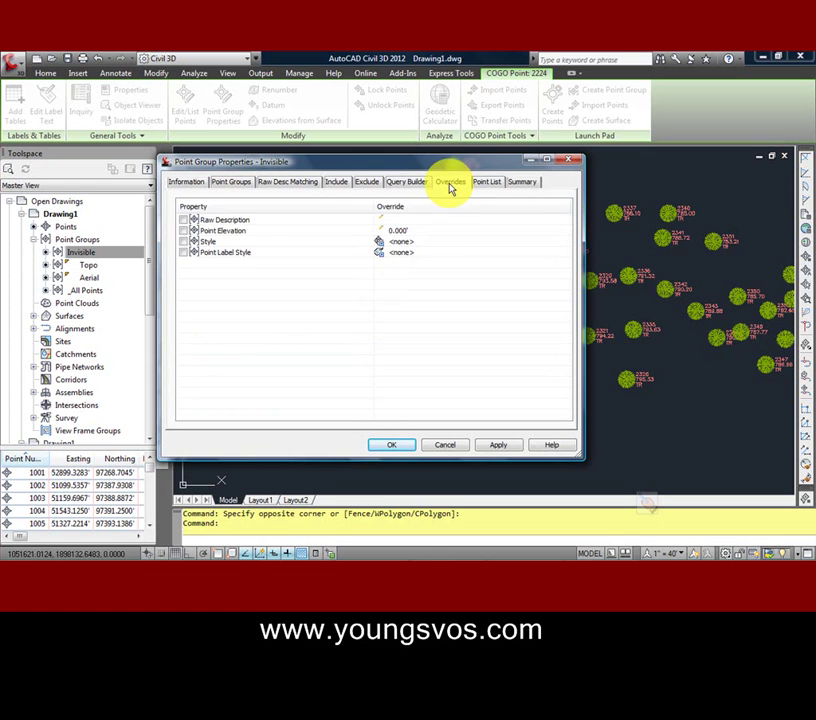
click(183, 253)
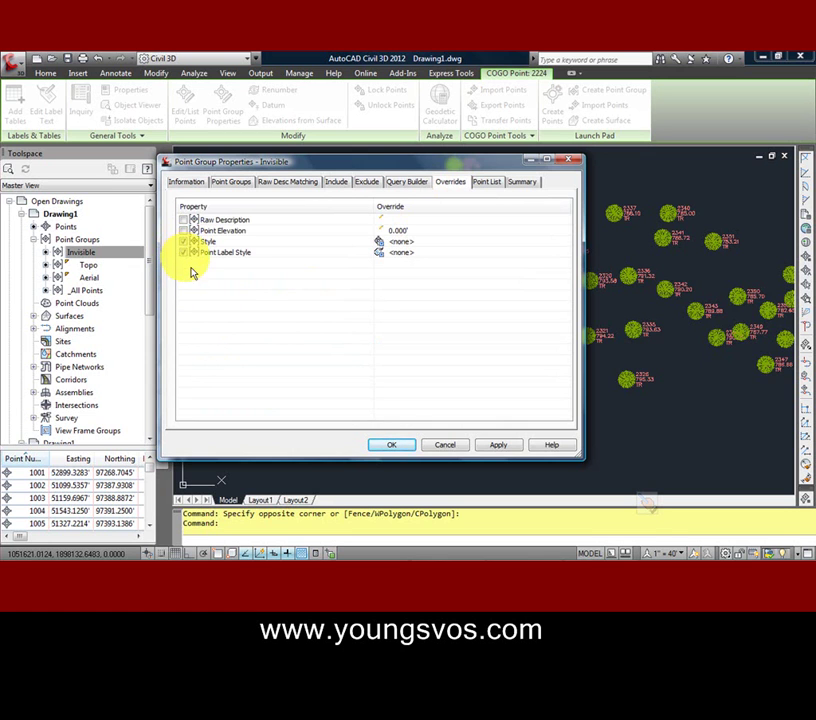
click(390, 445)
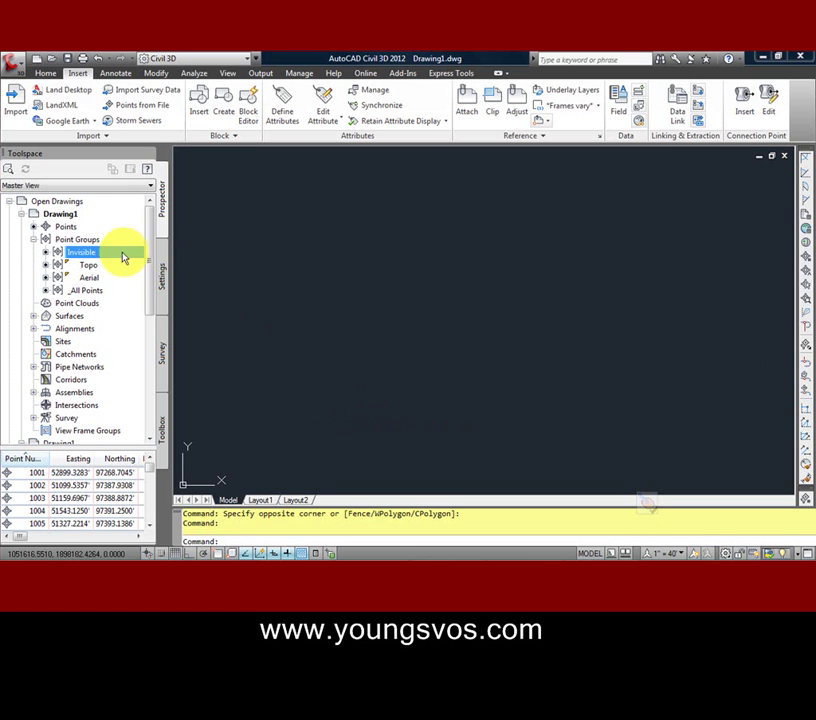
- Move Invisible to the bottom of the point group display order and apply
click(73, 241)
right_click(75, 241)
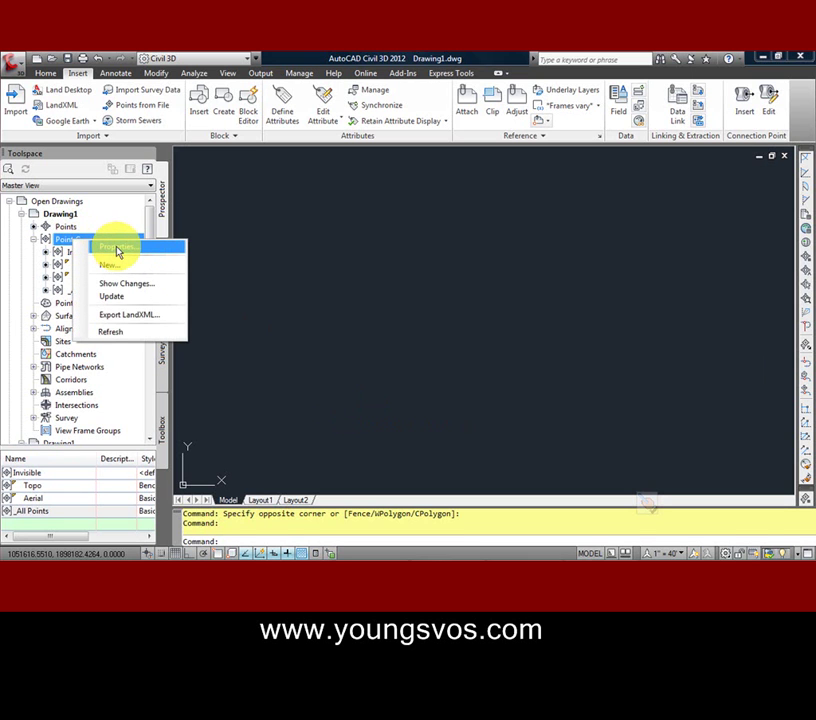
click(117, 251)
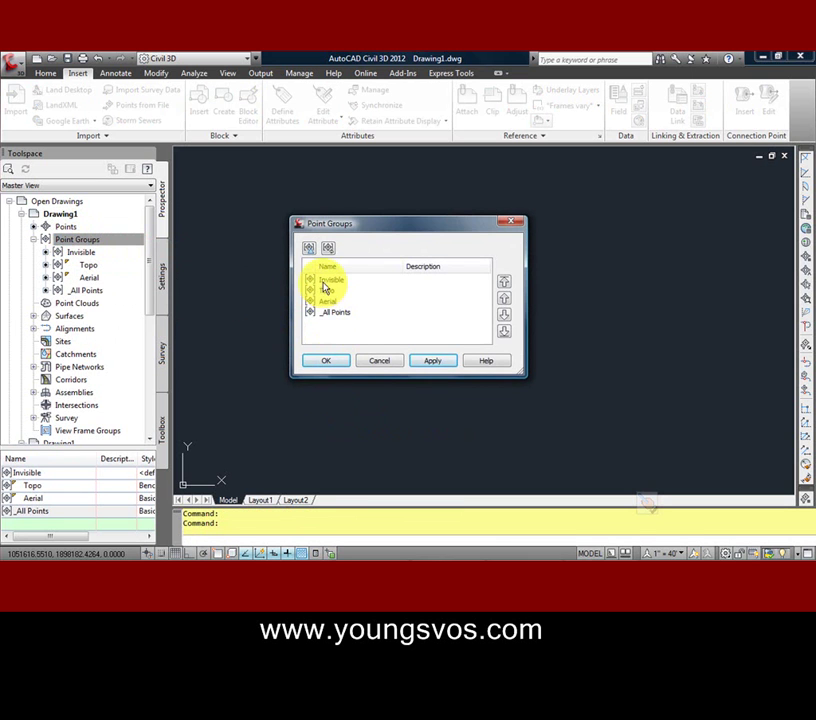
click(326, 283)
click(504, 331)
click(326, 364)
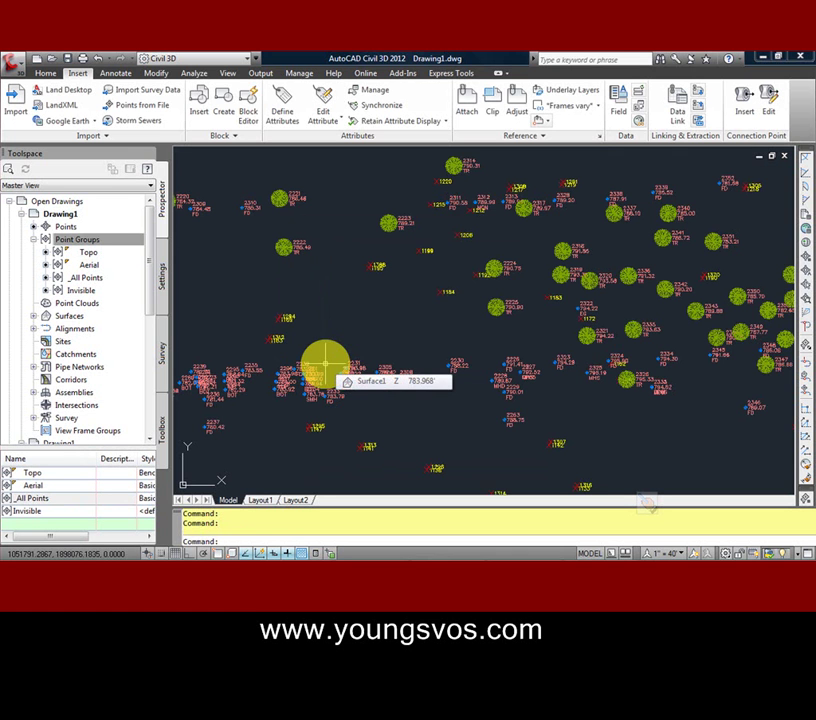
- Move _All Points to the top of the point group display order and apply
click(78, 240)
right_click(78, 240)
click(119, 250)
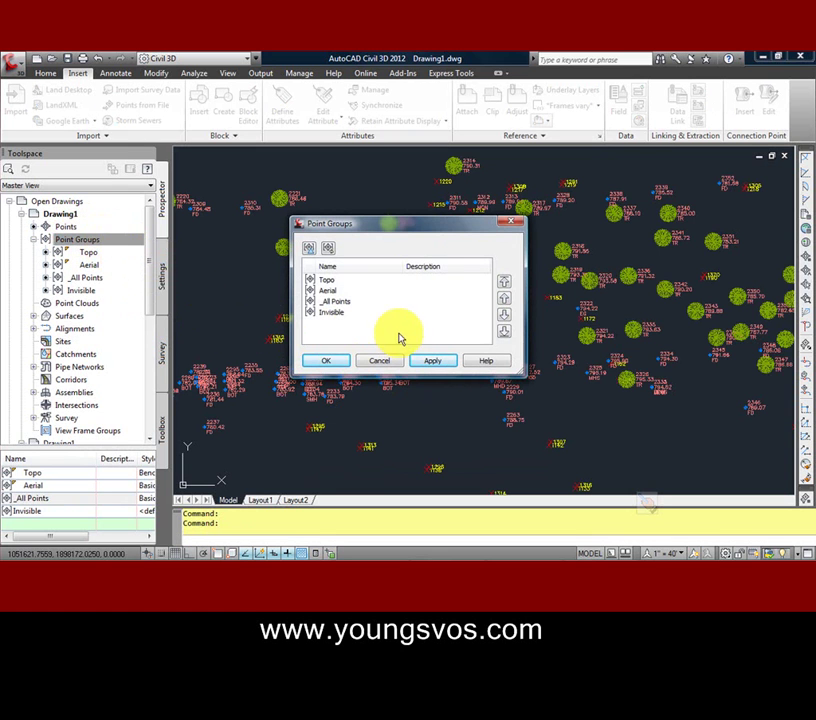
click(331, 302)
click(503, 284)
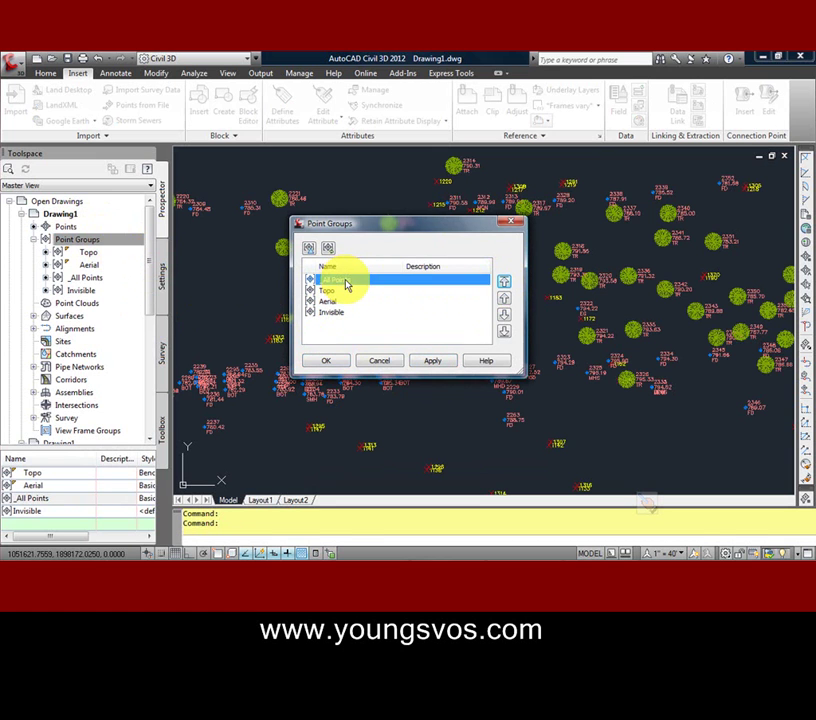
click(326, 362)
mouse_move(276, 437)
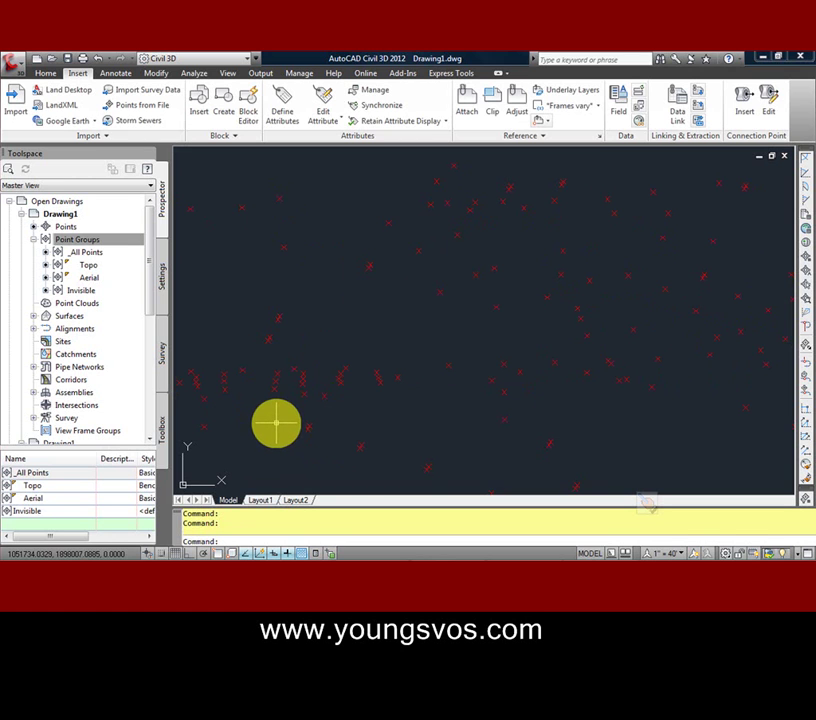
- In the display order, send _All Points to the bottom and move Aerial to the top
right_click(79, 242)
click(125, 250)
click(340, 283)
click(505, 330)
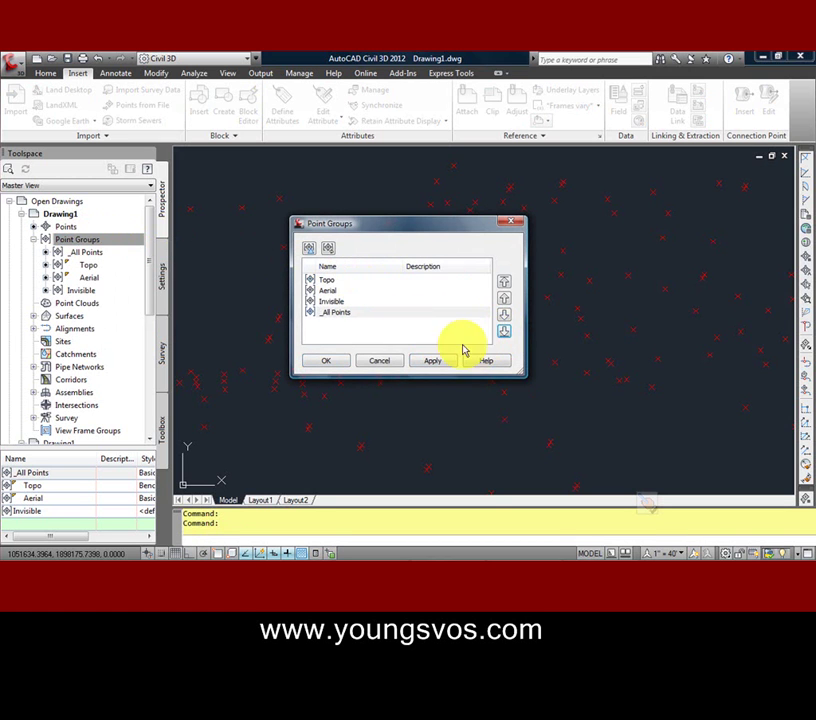
click(329, 302)
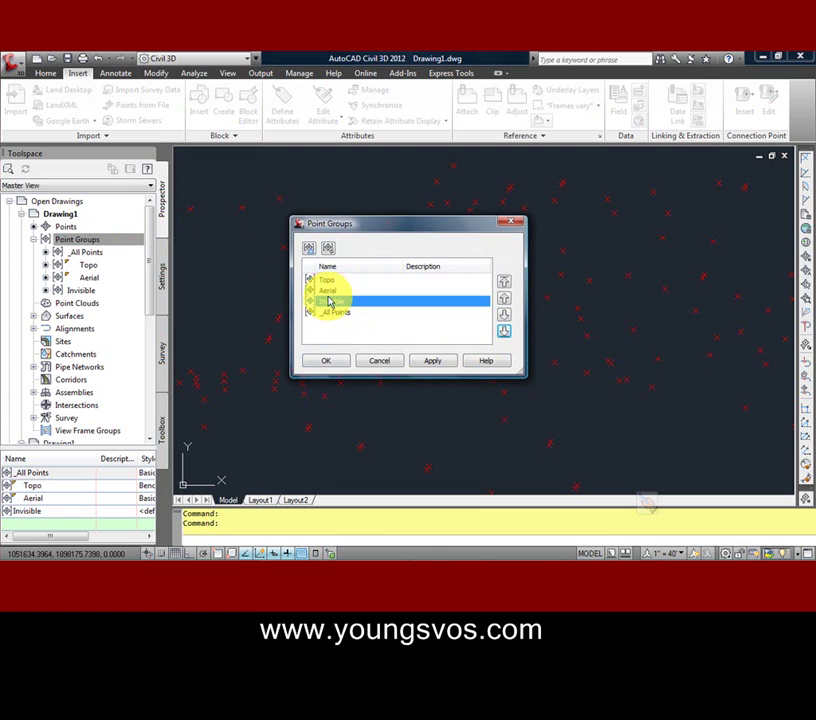
click(333, 283)
click(331, 291)
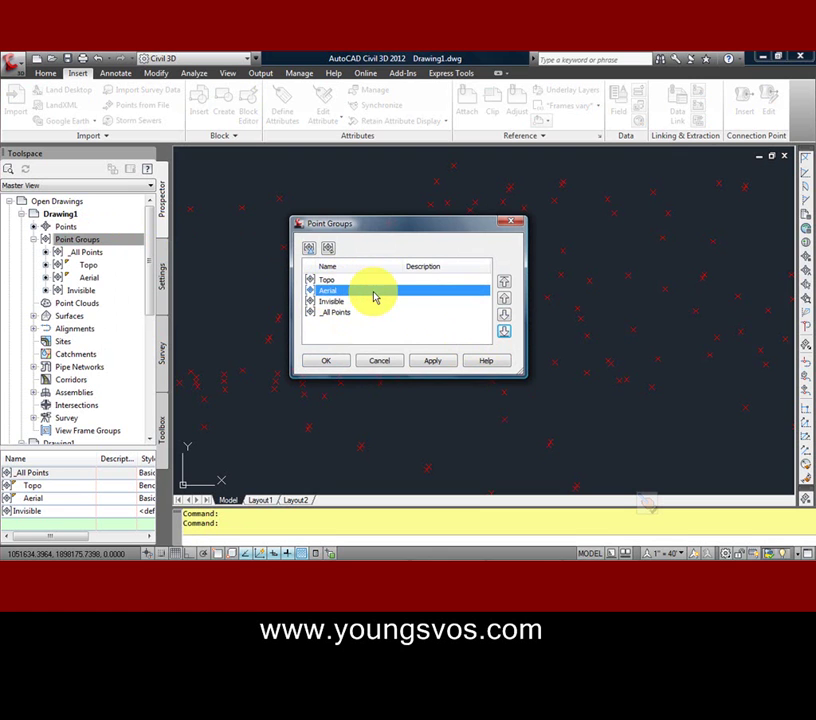
click(503, 285)
- Move Invisible above Topo and apply the Aerial, Invisible, Topo, _All Points order
click(326, 302)
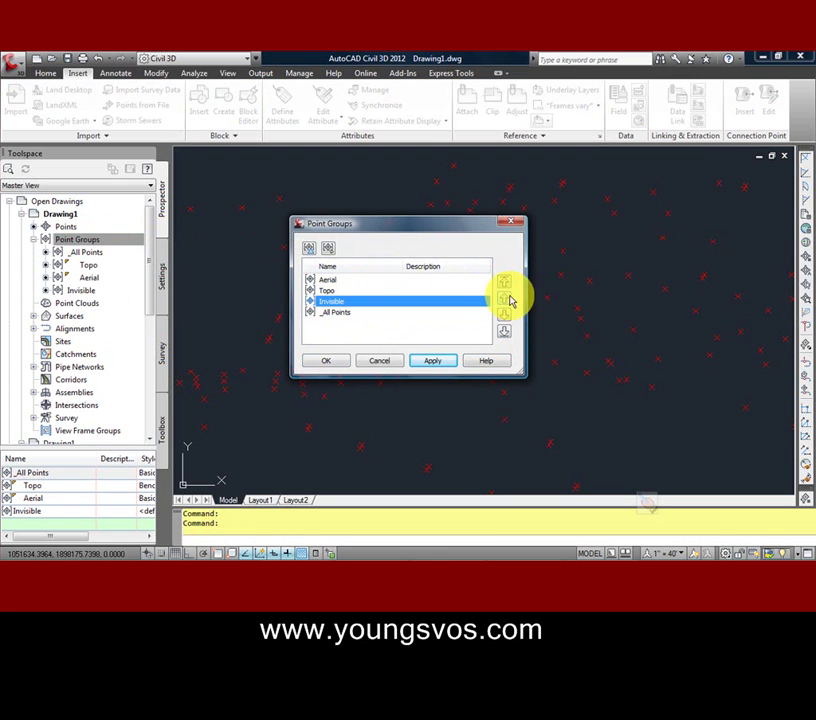
click(504, 303)
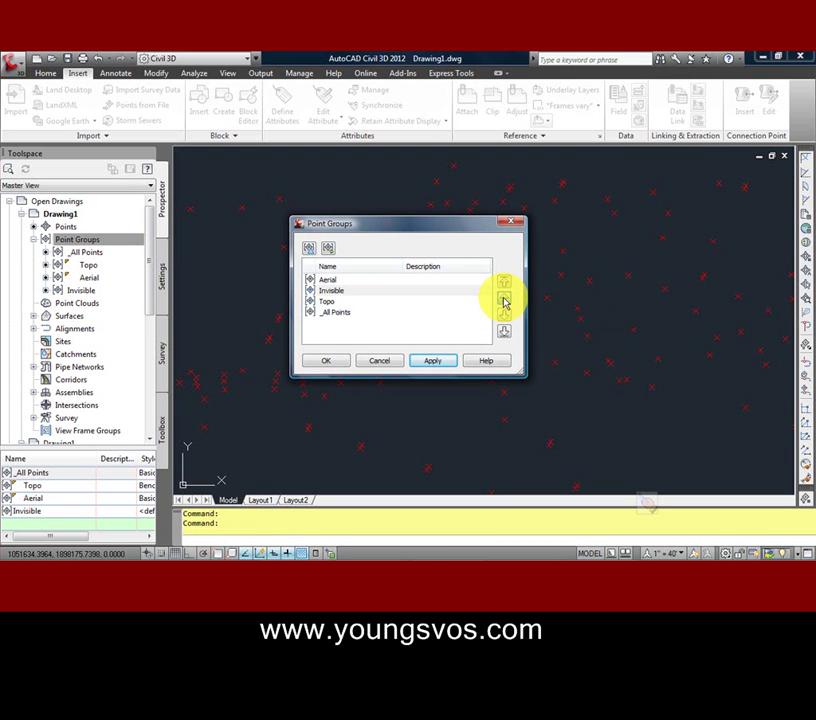
click(330, 281)
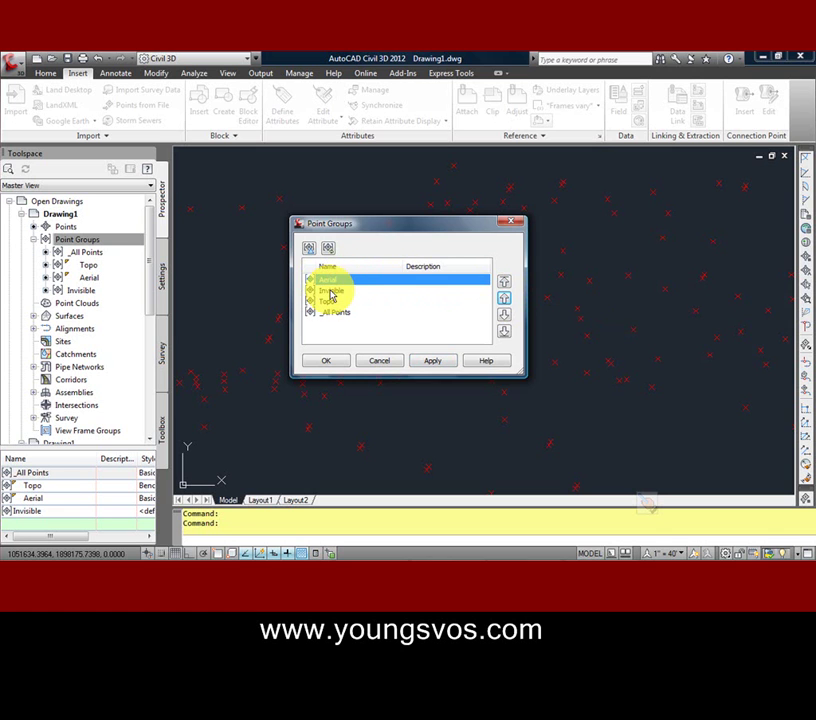
click(332, 291)
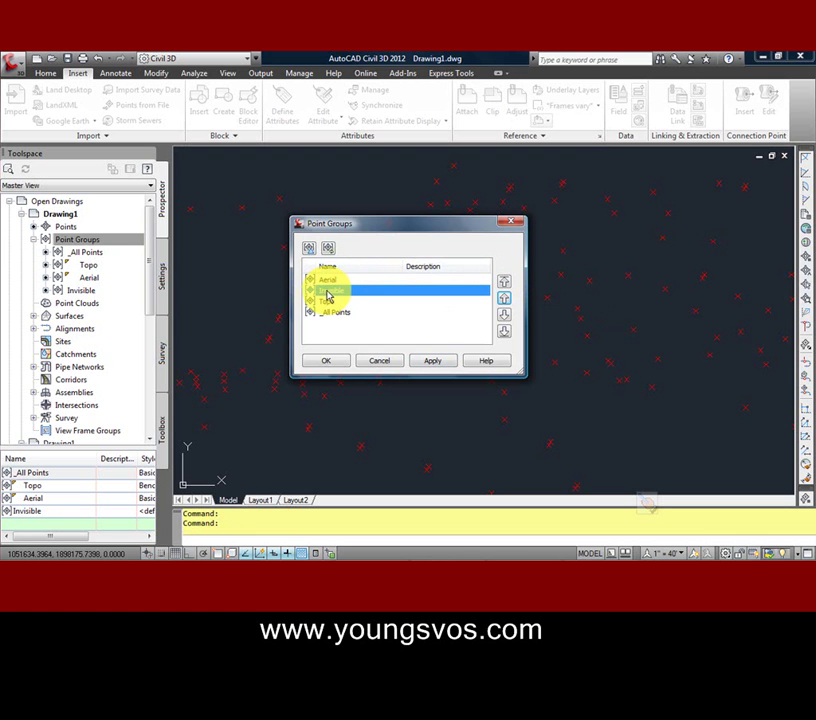
click(326, 313)
click(330, 361)
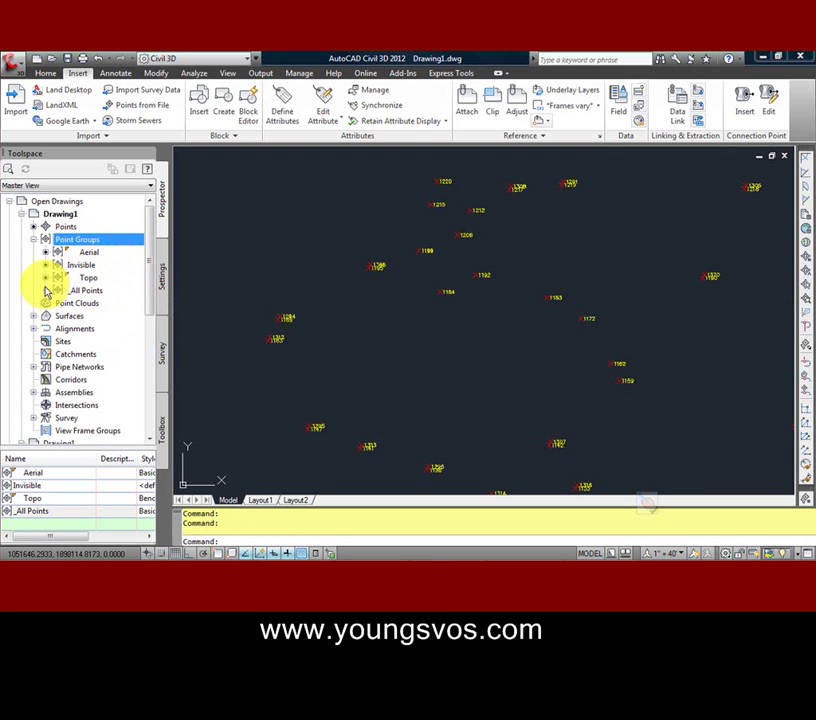
- Move Topo to the top and Aerial below Invisible in the display order, then apply
right_click(75, 245)
click(118, 246)
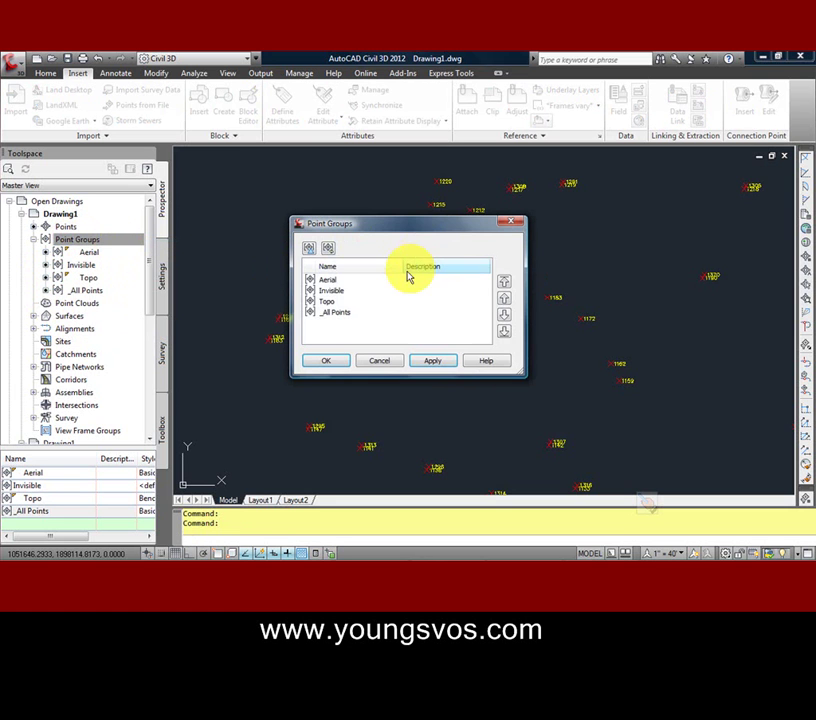
click(340, 302)
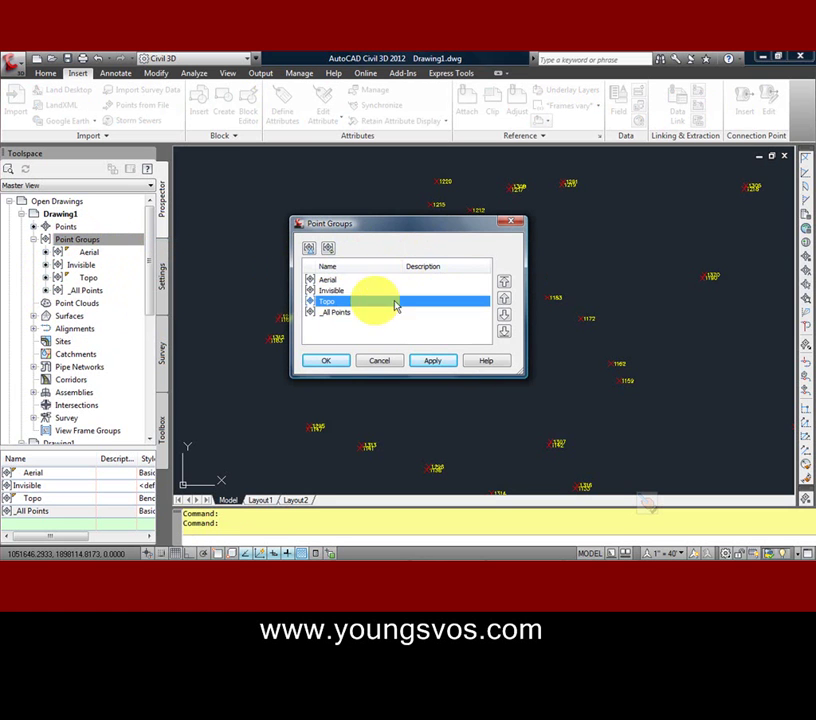
click(504, 281)
click(328, 291)
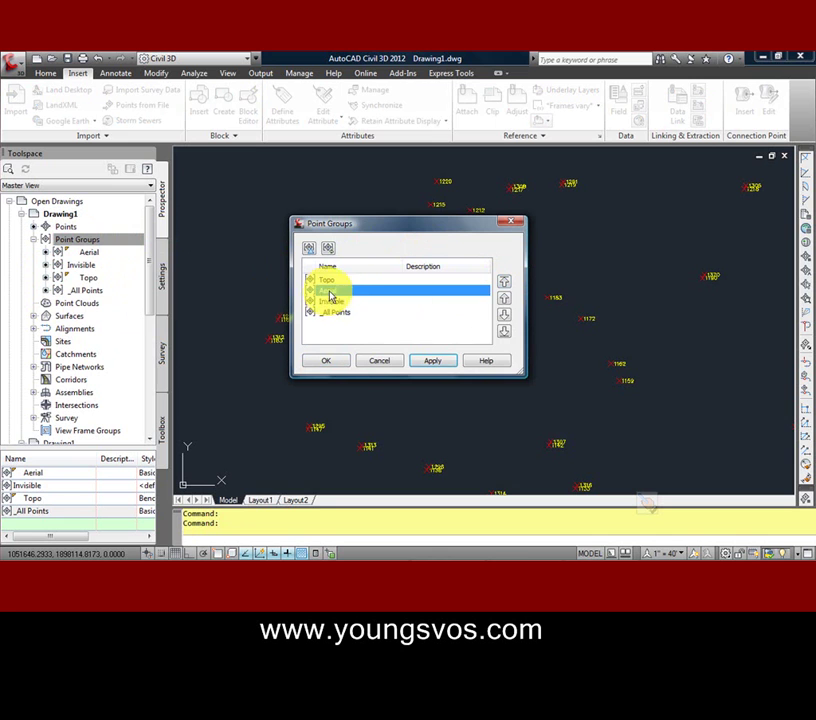
click(504, 318)
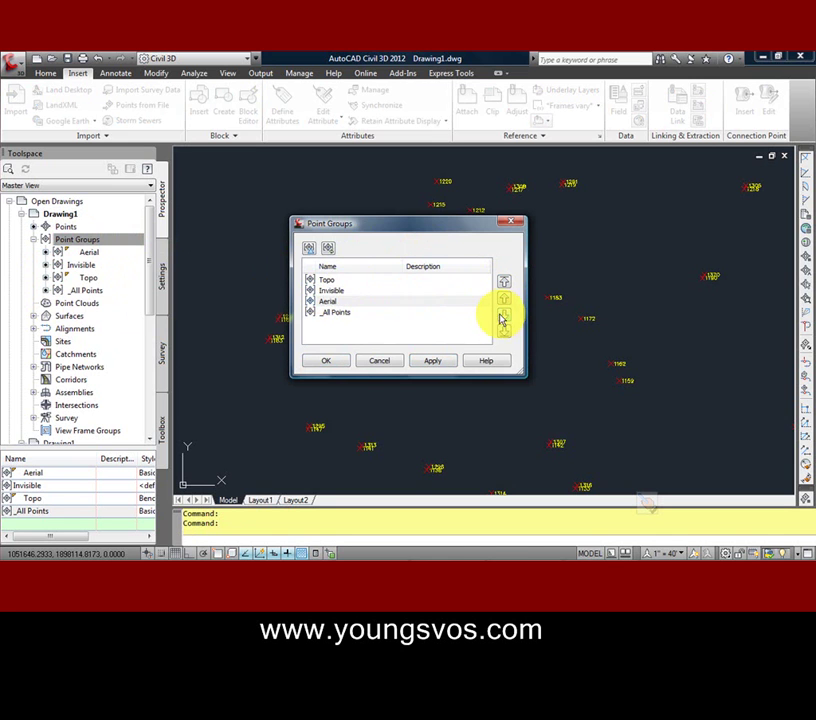
click(354, 280)
click(326, 290)
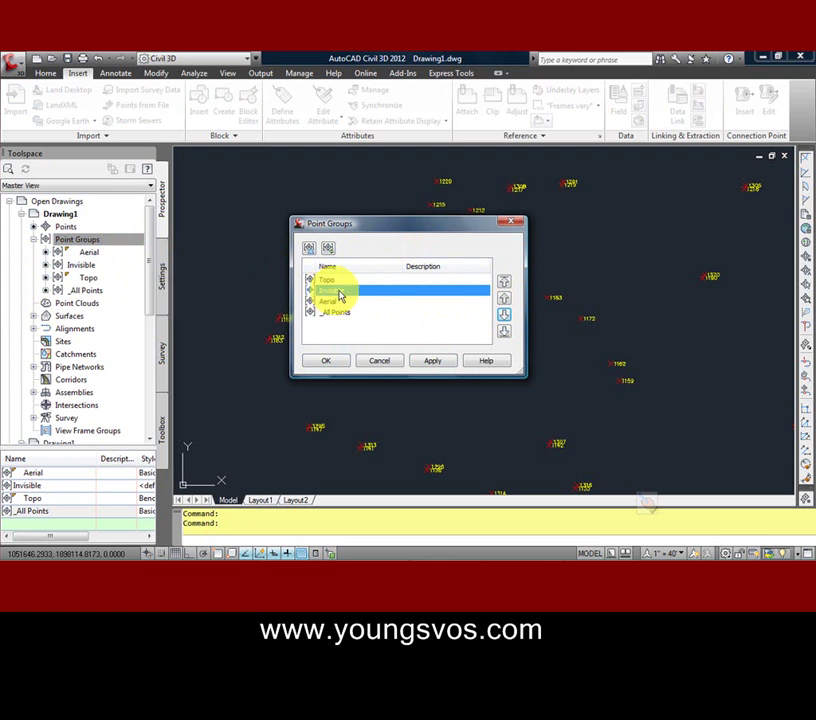
click(327, 361)
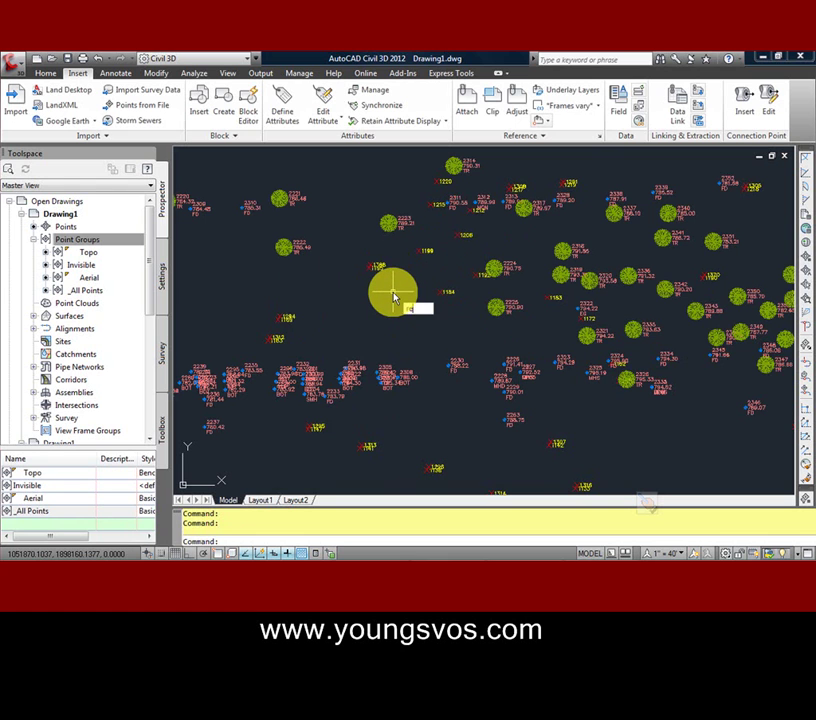
- Regenerate the drawing with RE so the Invisible-group aerial points disappear, leaving topo points and trees
text(RE)
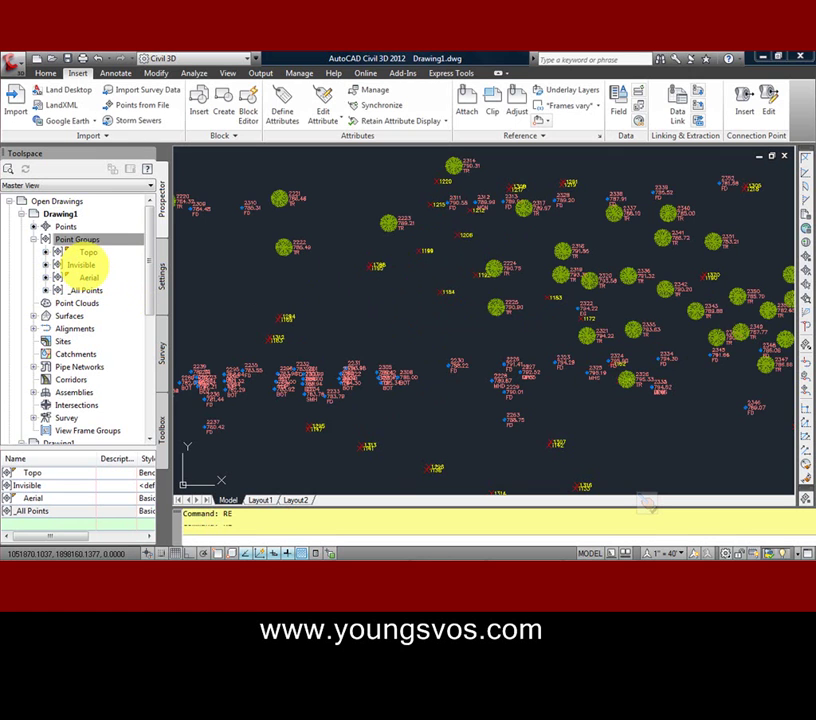
key(Return)
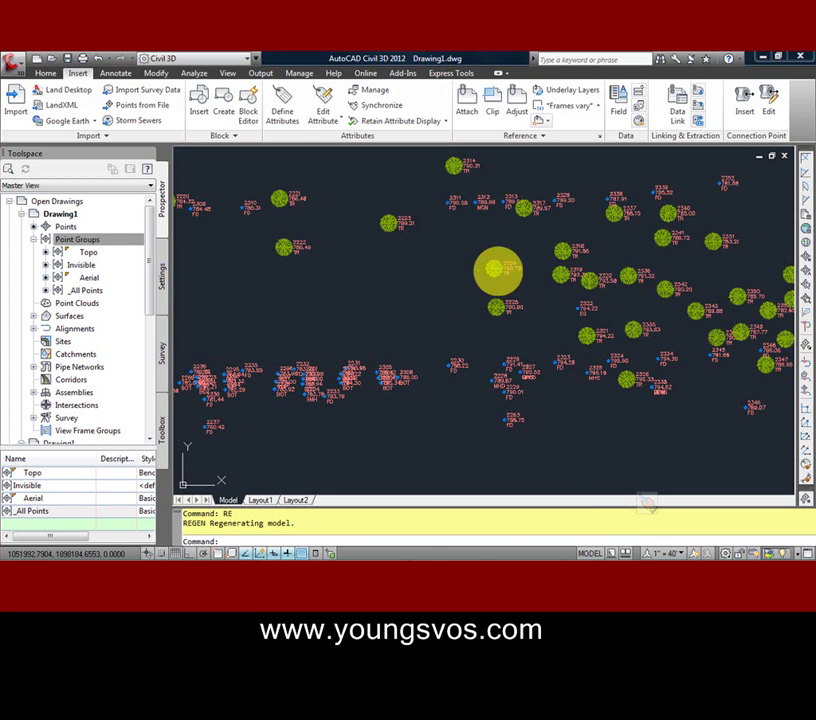
click(497, 270)
right_click(500, 277)
click(541, 318)
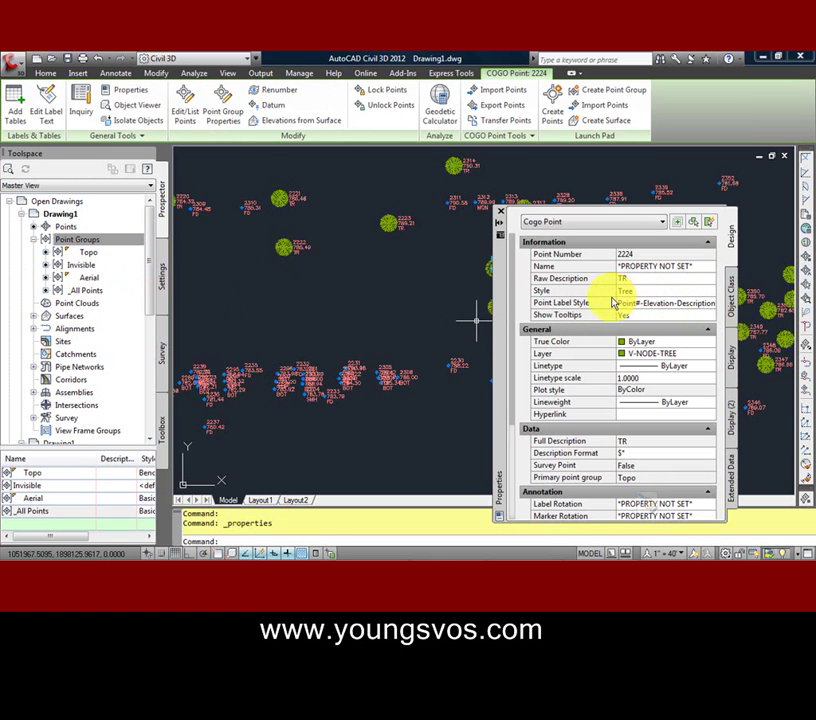
click(500, 212)
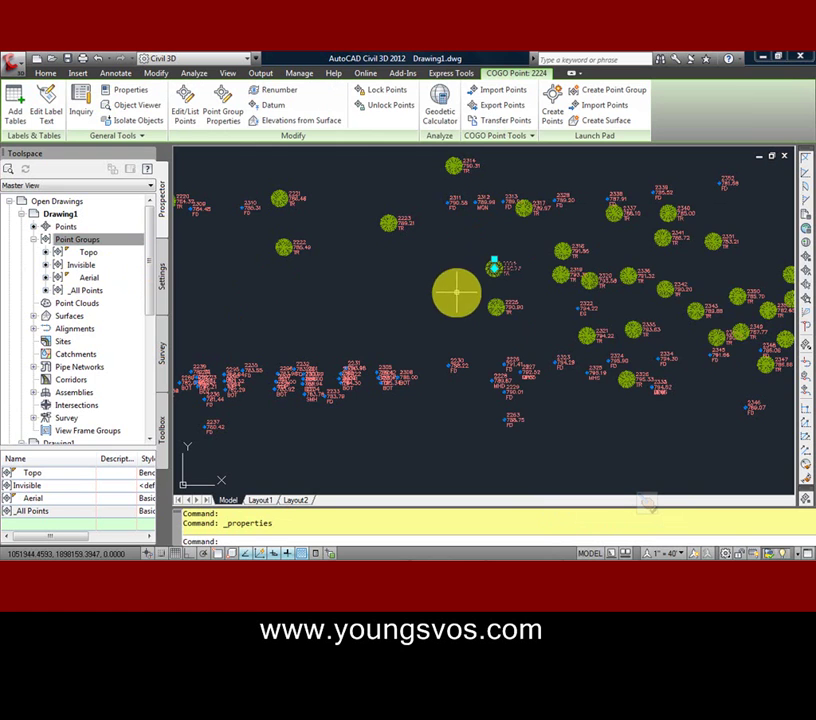